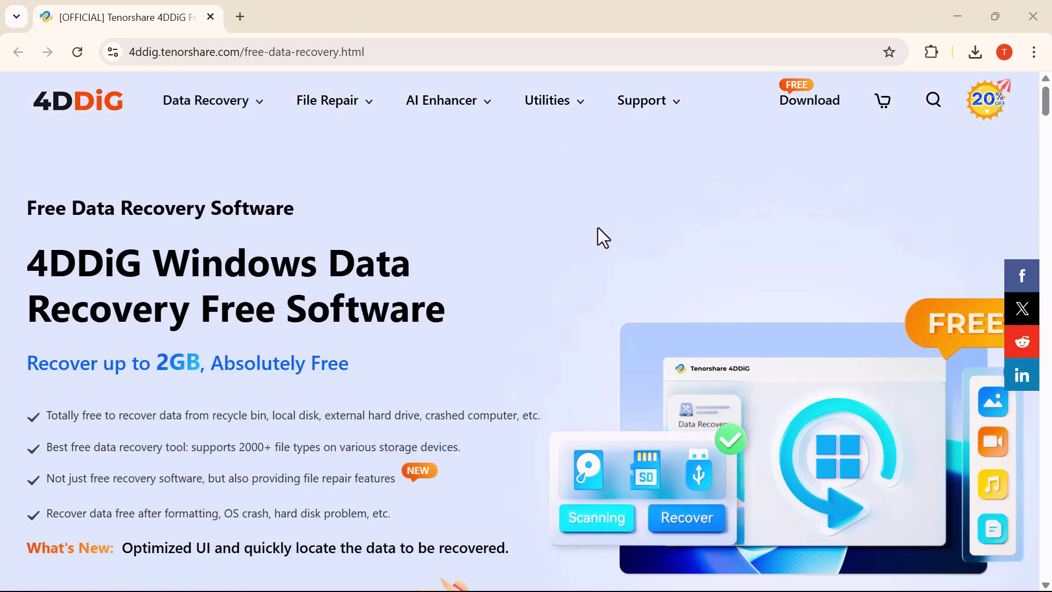
scroll(598, 229, down, 1)
scroll(598, 228, down, 1)
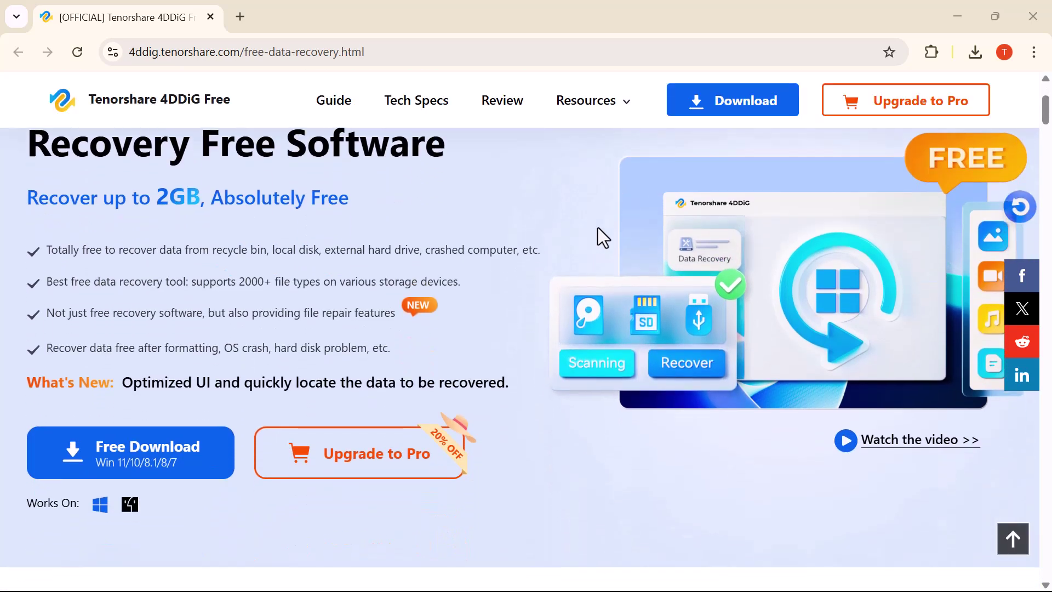
scroll(597, 229, down, 1)
scroll(597, 228, down, 2)
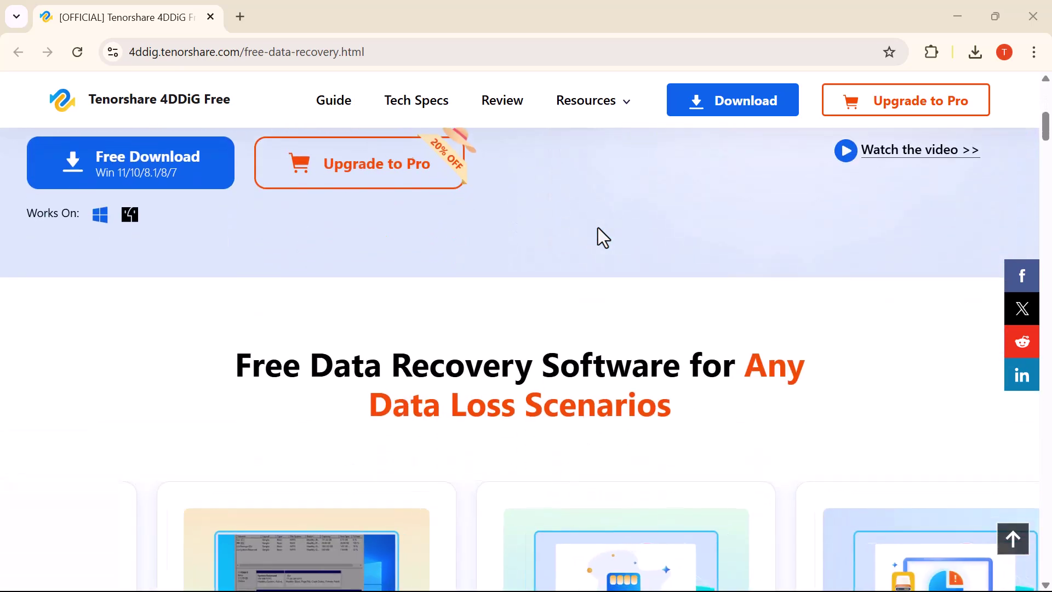
scroll(598, 238, down, 2)
scroll(598, 238, down, 1)
scroll(598, 237, down, 1)
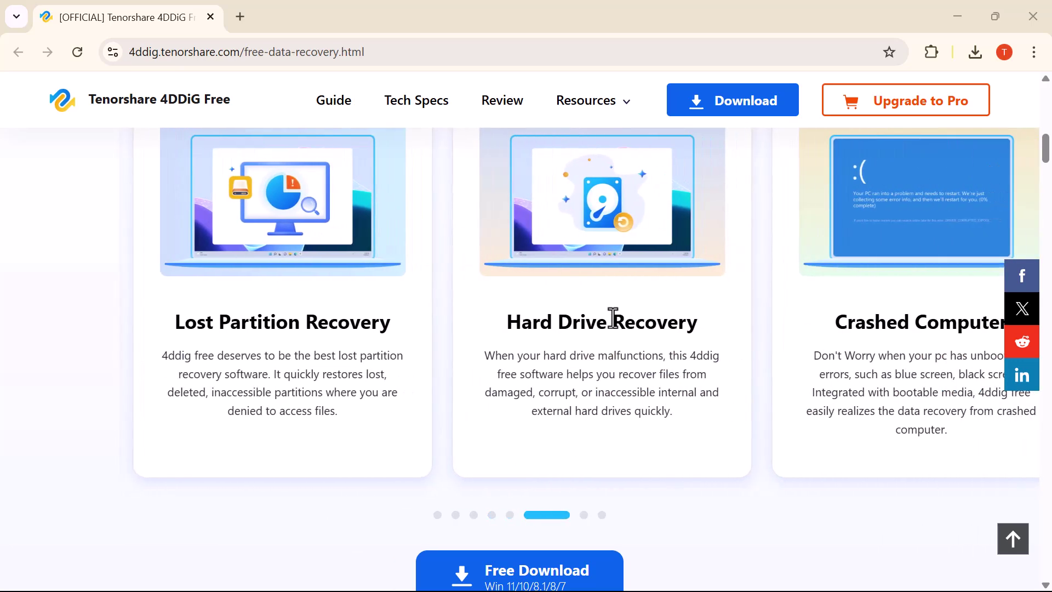
scroll(612, 317, down, 1)
scroll(613, 316, down, 3)
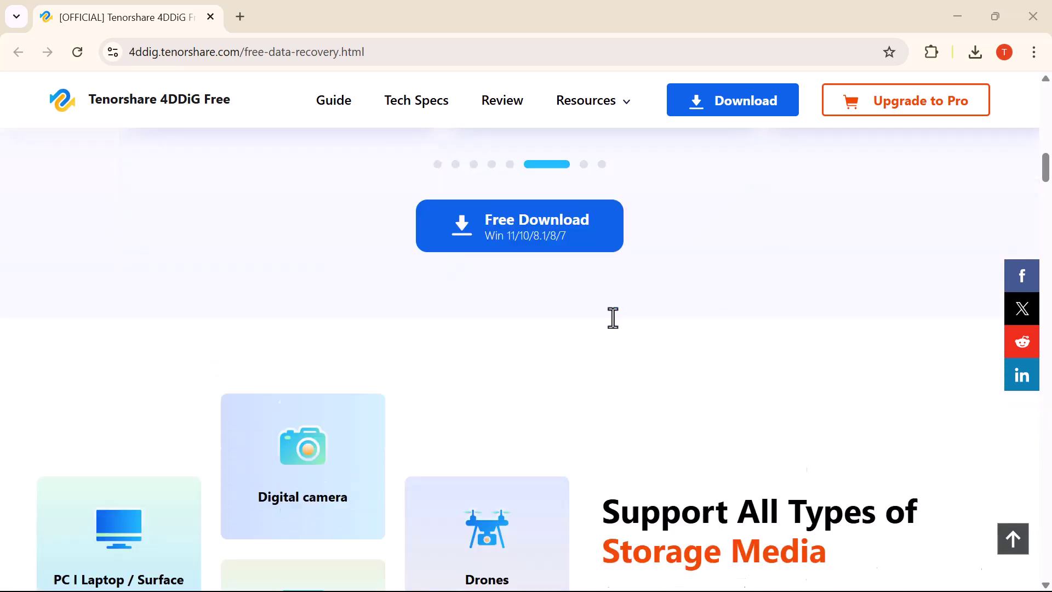
scroll(612, 316, down, 2)
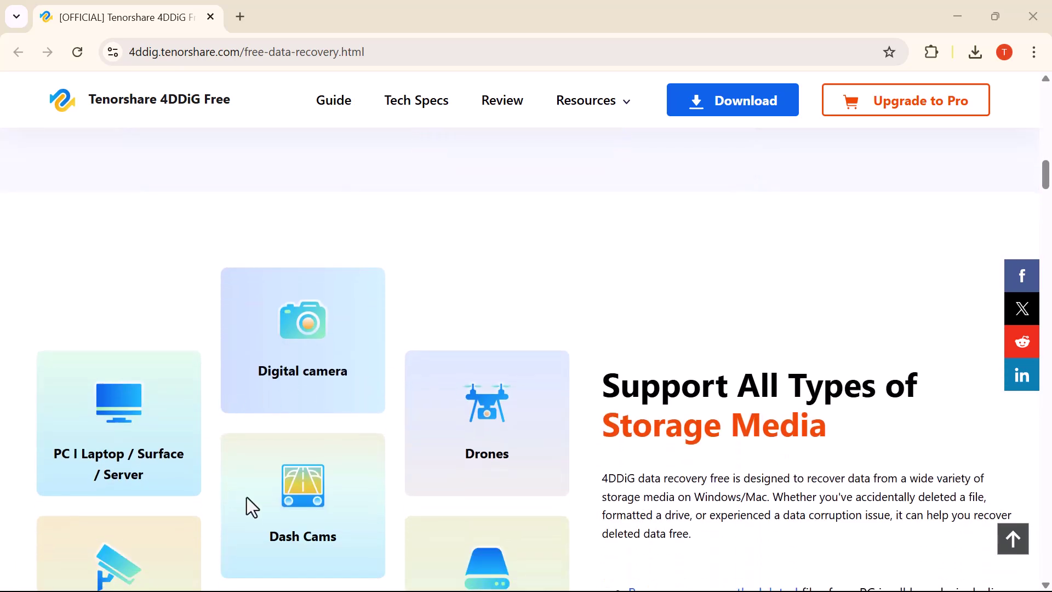
scroll(382, 464, down, 2)
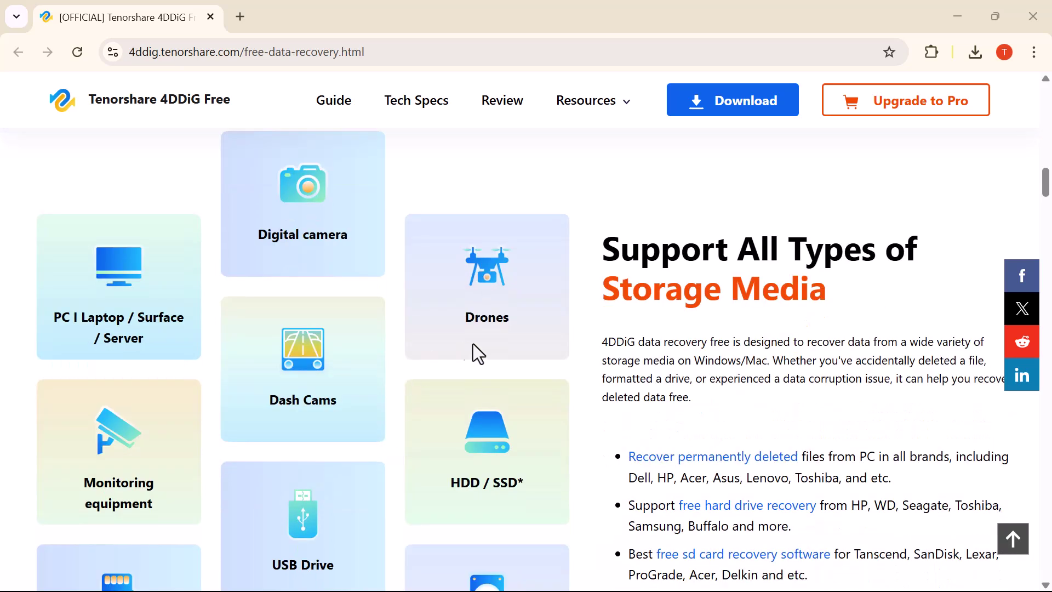
scroll(280, 498, down, 2)
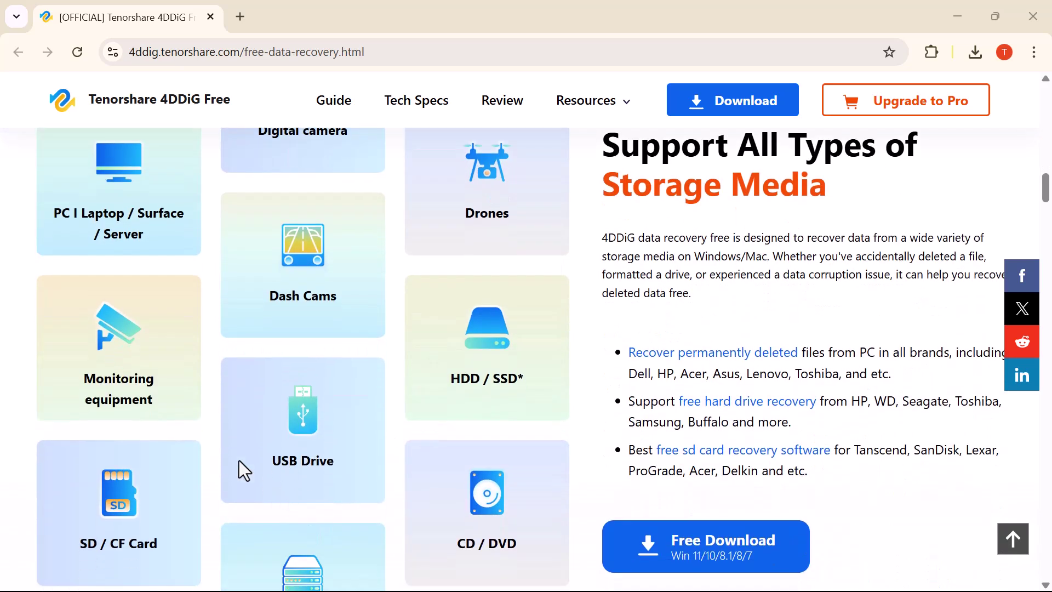
scroll(332, 558, down, 2)
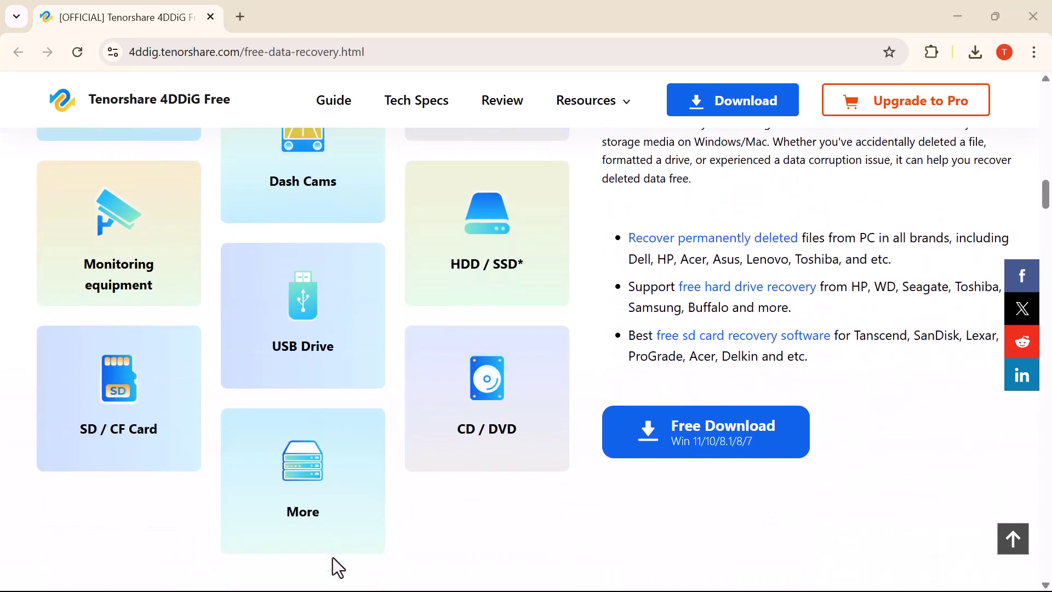
scroll(333, 558, down, 1)
scroll(333, 557, down, 6)
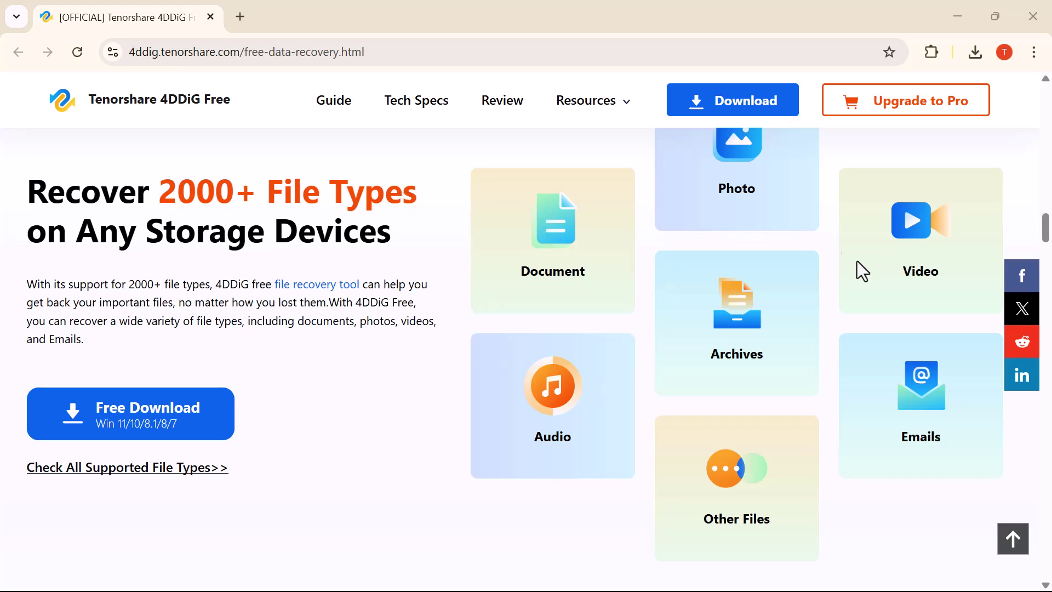
scroll(673, 434, down, 2)
scroll(673, 433, down, 1)
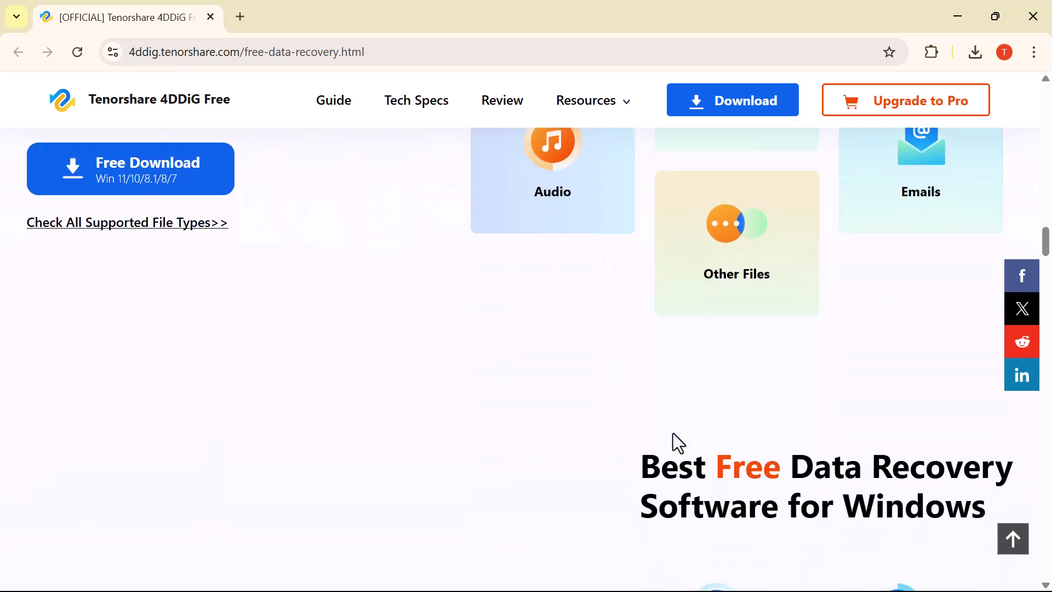
scroll(673, 434, down, 3)
scroll(673, 434, down, 2)
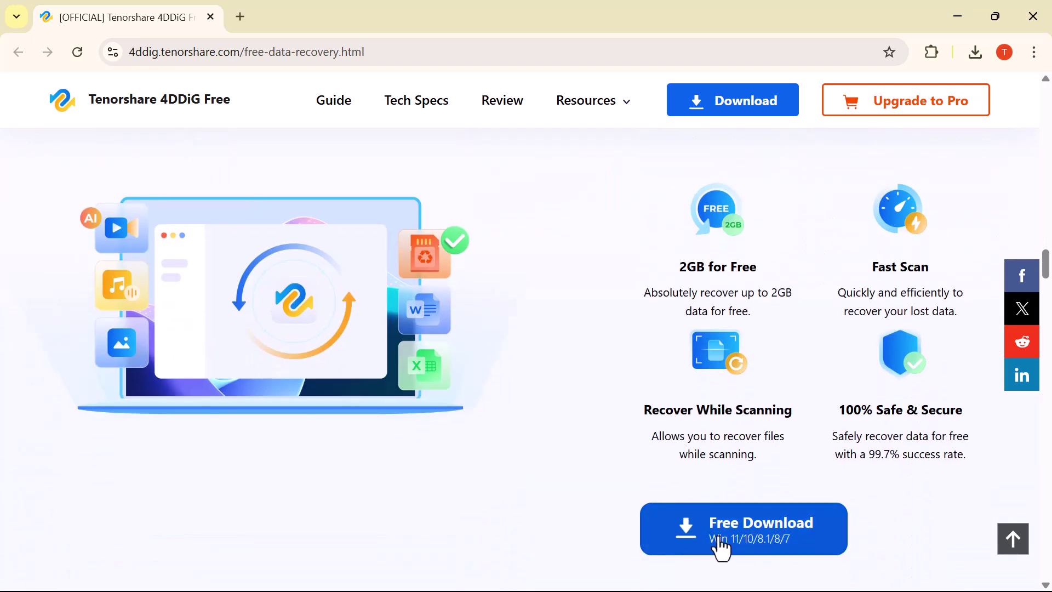
scroll(549, 471, down, 2)
scroll(549, 471, down, 3)
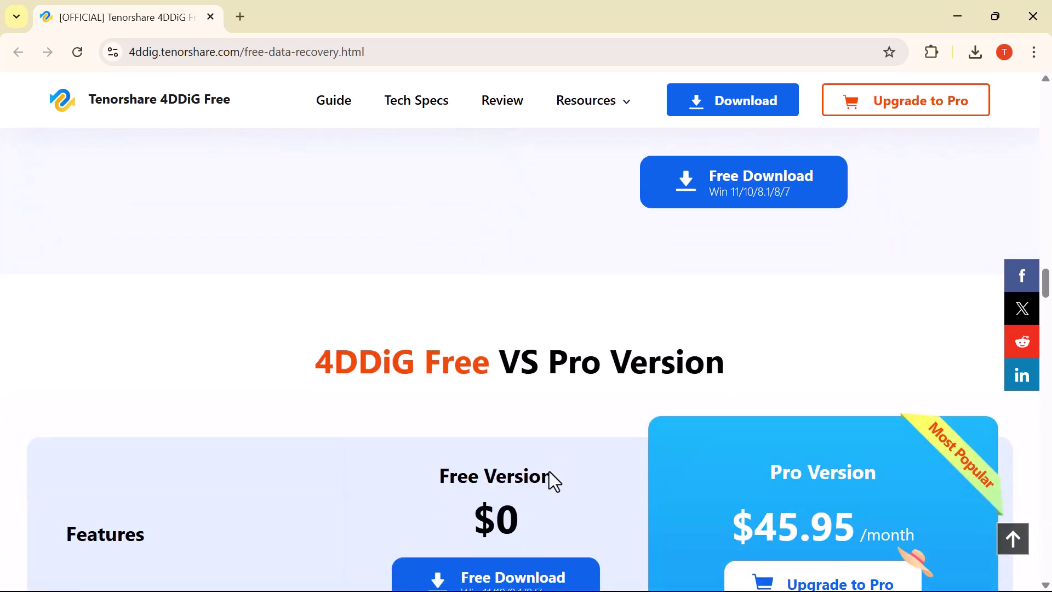
scroll(549, 471, down, 1)
scroll(550, 481, down, 1)
scroll(550, 481, down, 1)
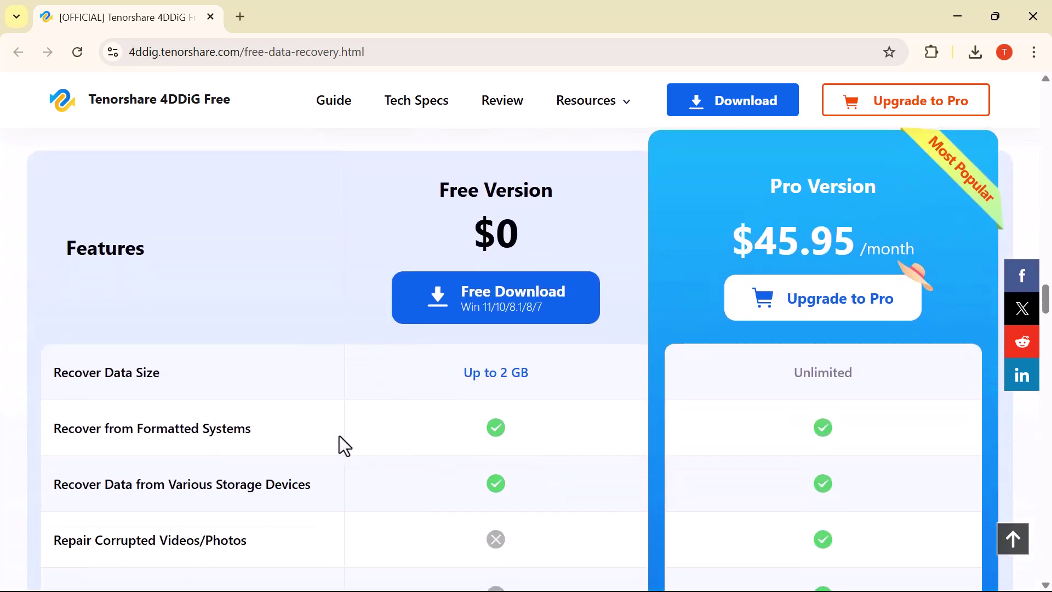
scroll(301, 490, down, 2)
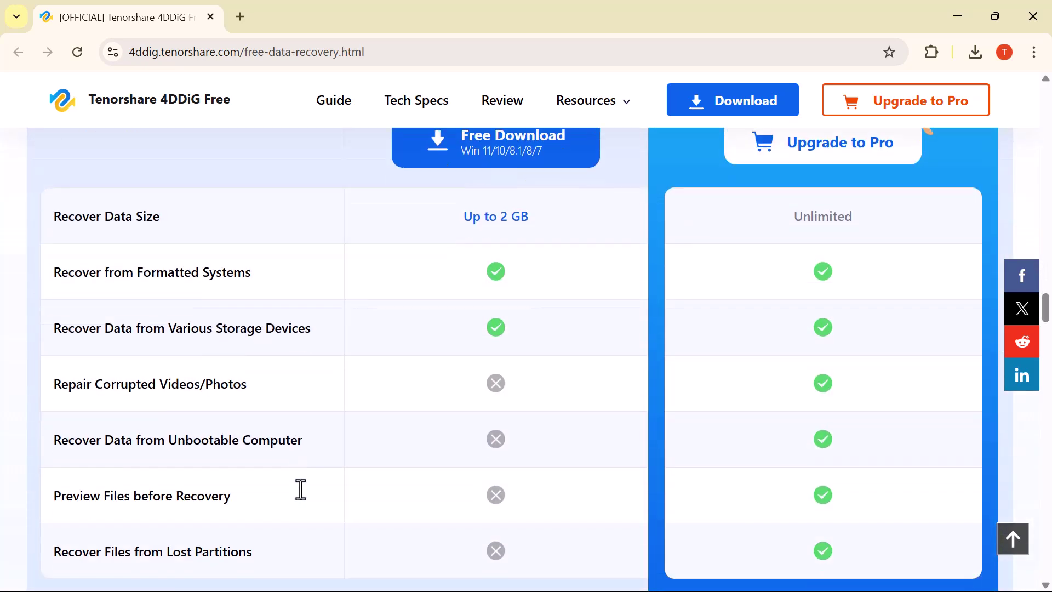
scroll(300, 489, down, 1)
scroll(301, 489, down, 3)
scroll(301, 488, down, 1)
scroll(301, 489, down, 2)
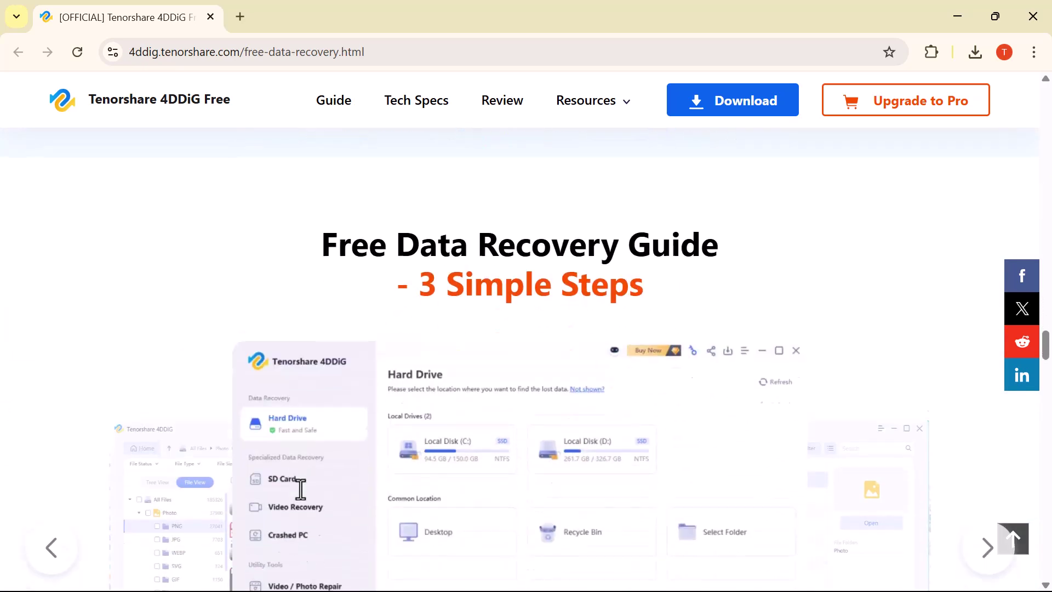
scroll(300, 489, down, 1)
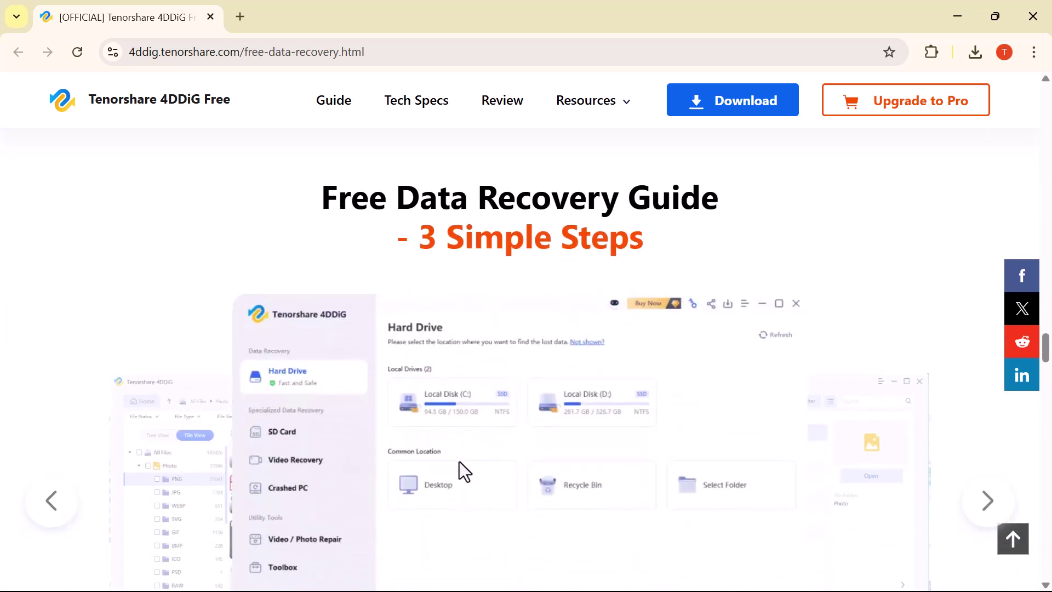
scroll(460, 461, down, 3)
scroll(460, 461, down, 1)
scroll(459, 461, down, 5)
scroll(460, 461, down, 1)
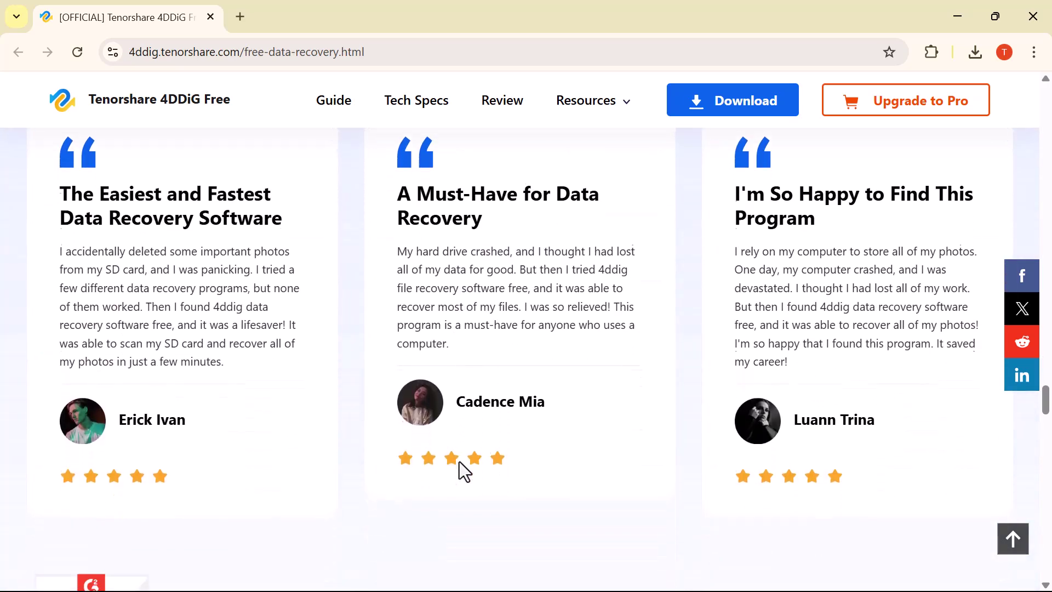
scroll(459, 462, down, 3)
scroll(463, 469, down, 4)
scroll(465, 460, down, 4)
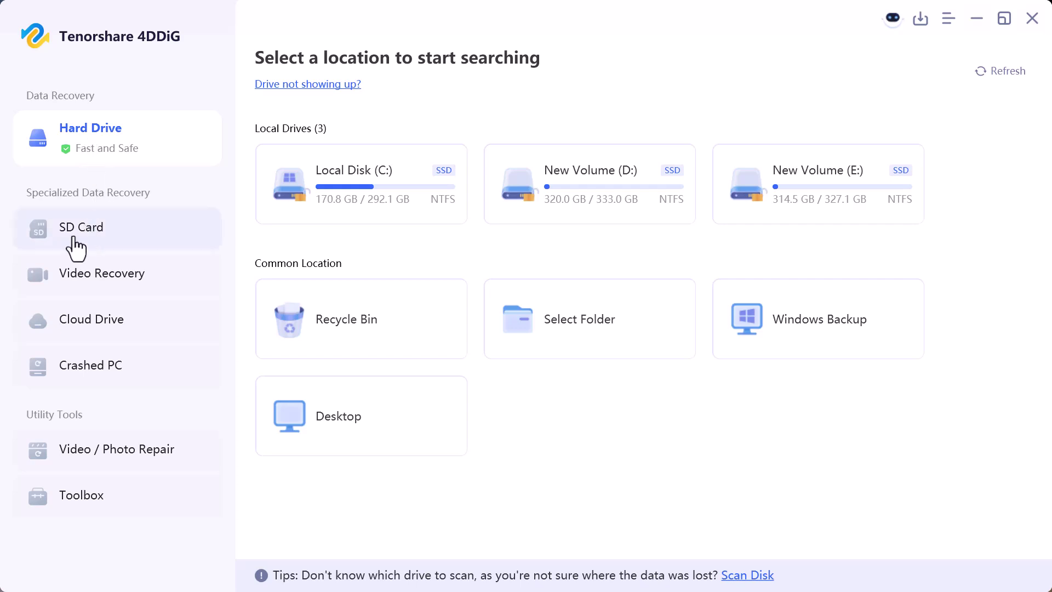
Browse the SD Card, Video Recovery and Cloud Drive pages, ending on Dropbox, OneDrive and iCloud.
click(74, 237)
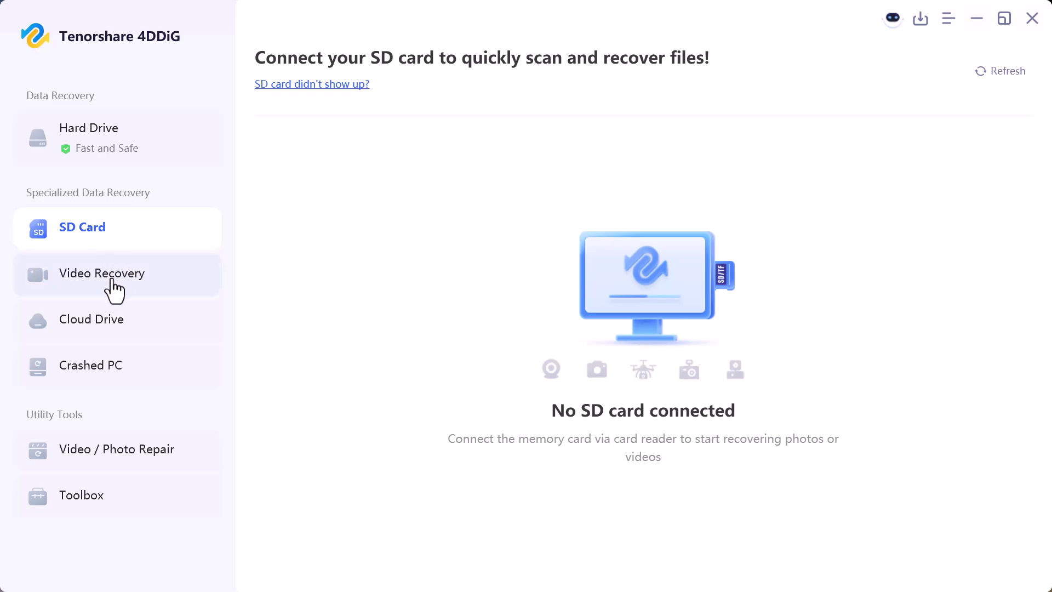
click(114, 290)
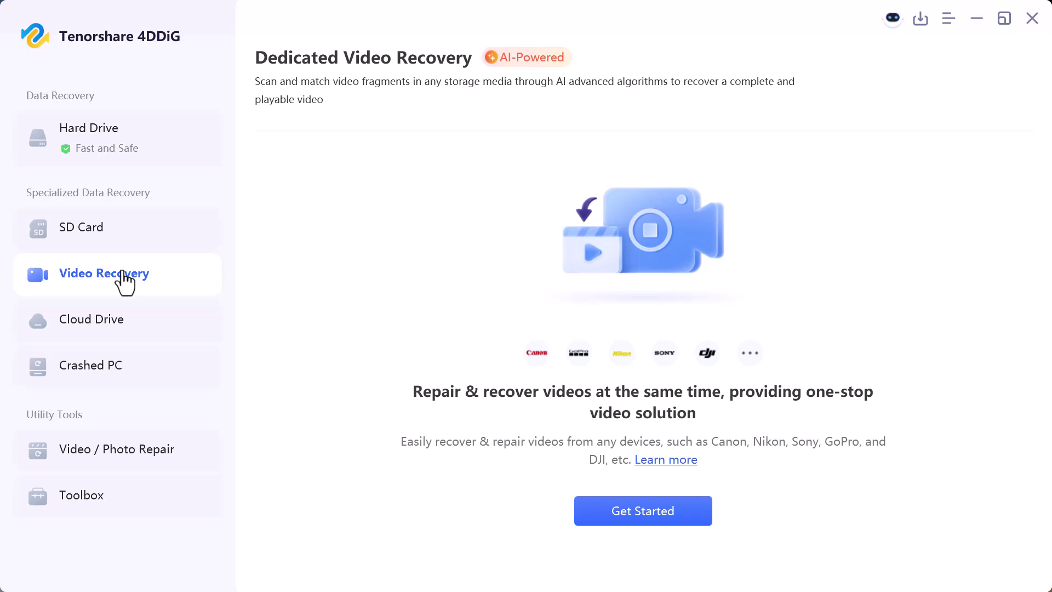
click(92, 325)
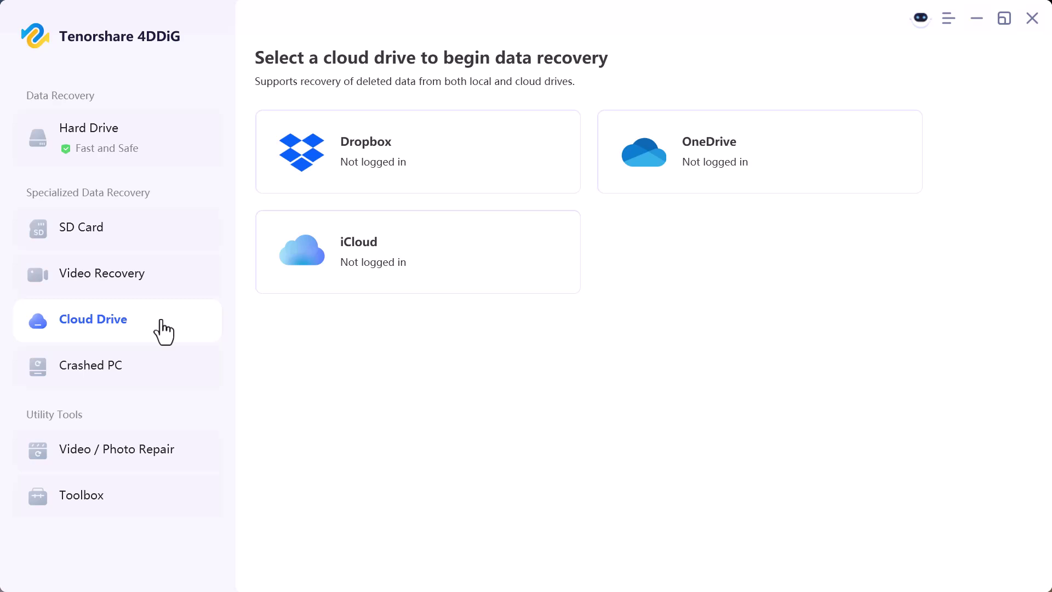
View the Crashed PC page, then the Video / Photo Repair tools page.
click(99, 376)
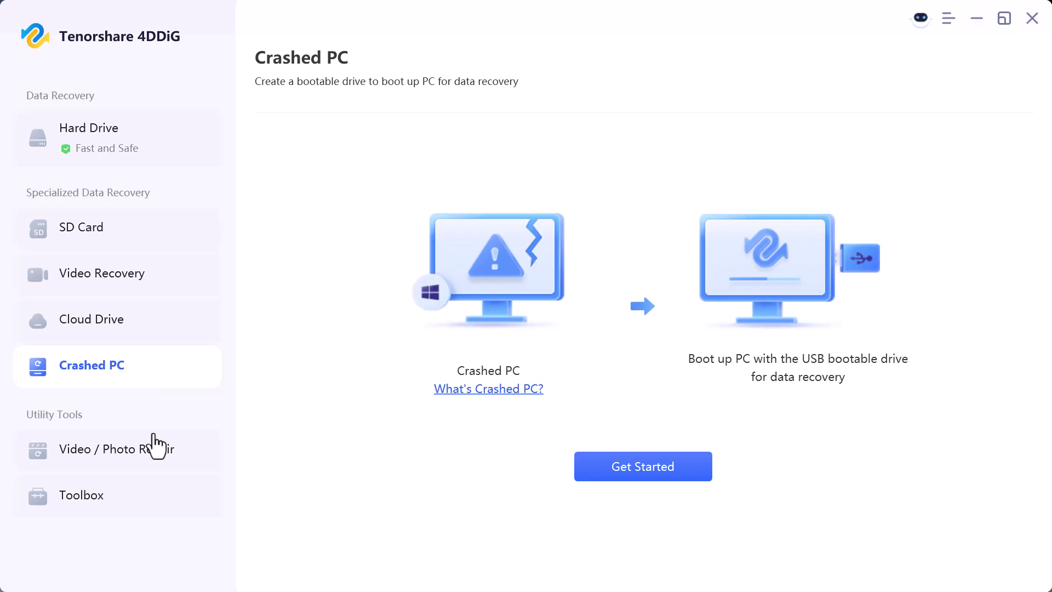
click(130, 464)
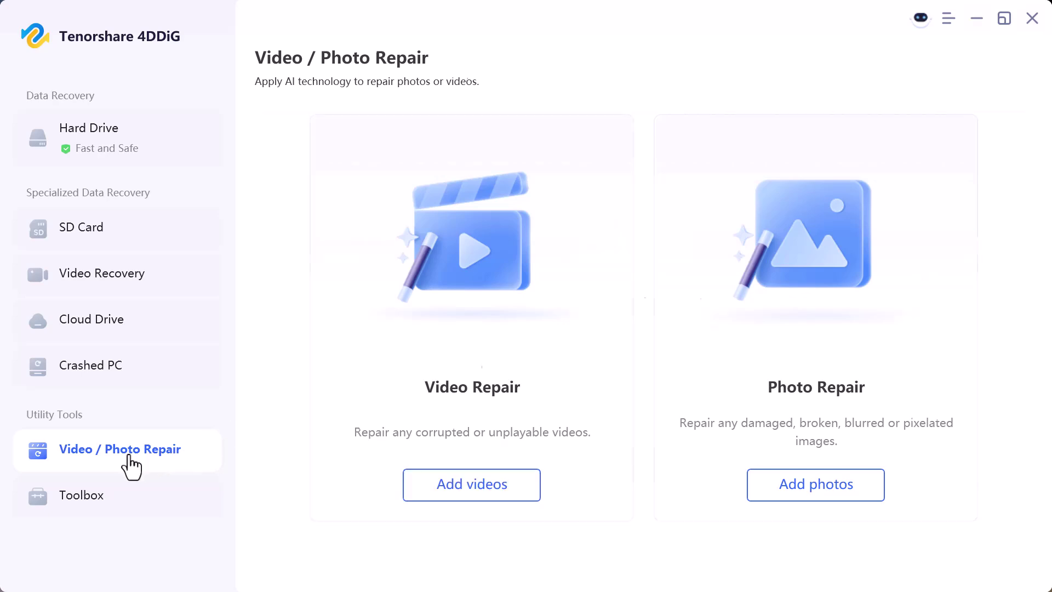
click(130, 466)
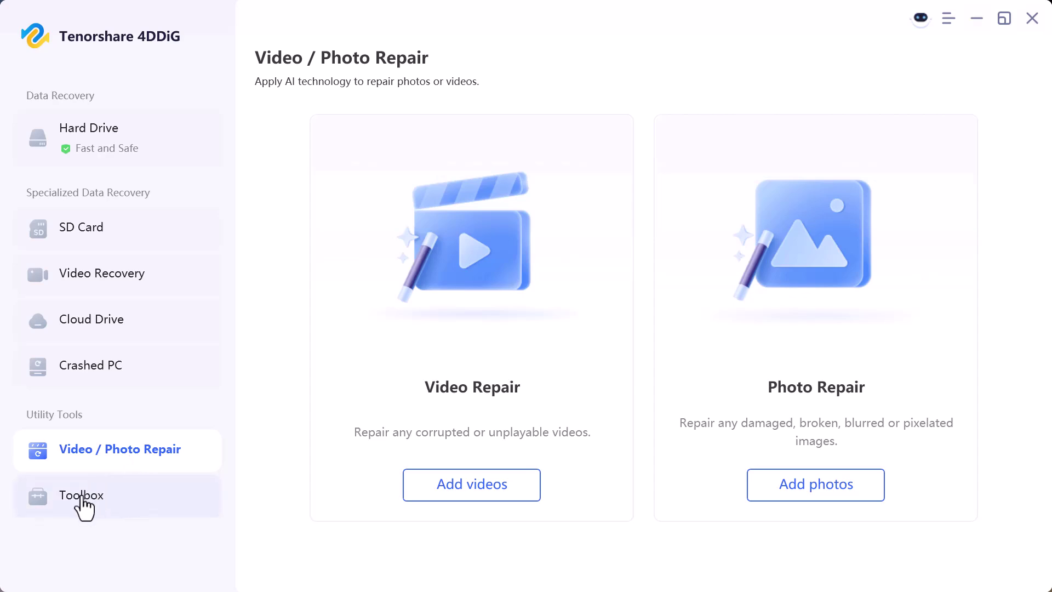
Browse the Toolbox utility cards, then return to the Hard Drive location screen.
click(83, 498)
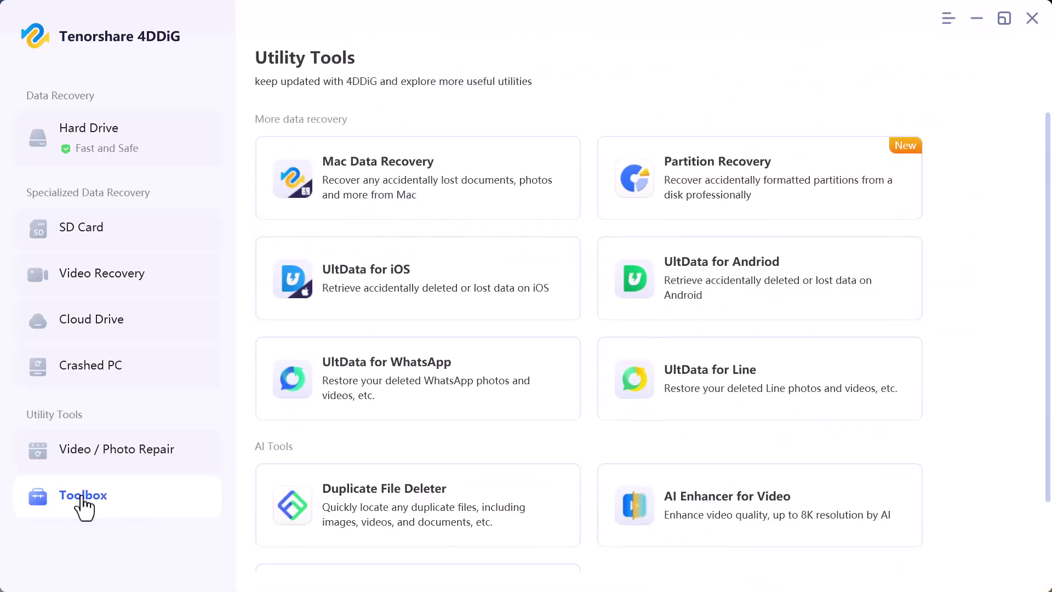
scroll(399, 395, down, 1)
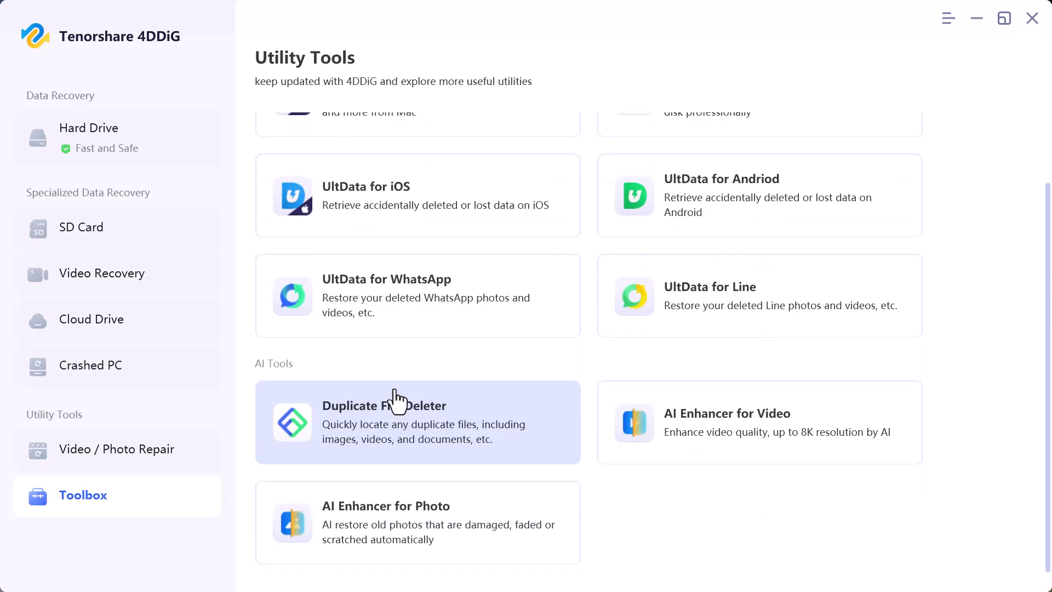
scroll(395, 401, up, 1)
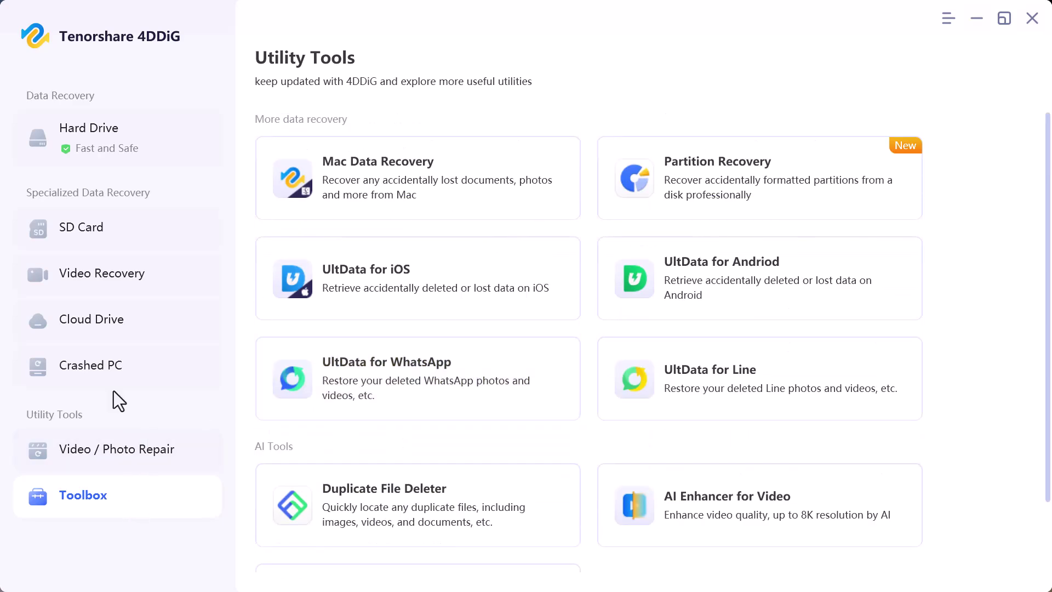
click(102, 159)
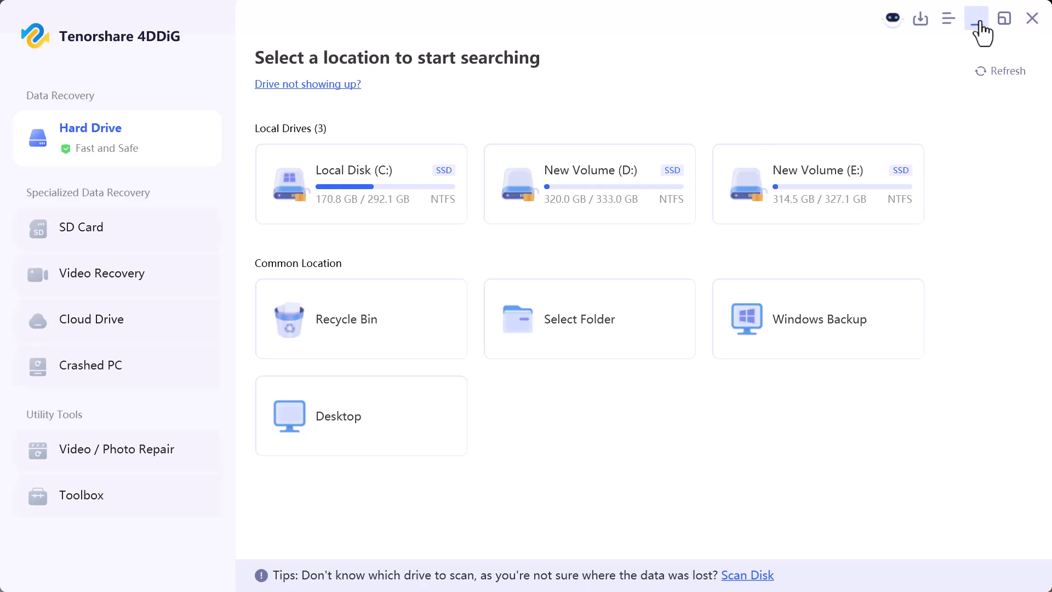
Delete the 13 files in Videos > pic and videos, then empty the 38-item Recycle Bin.
click(980, 24)
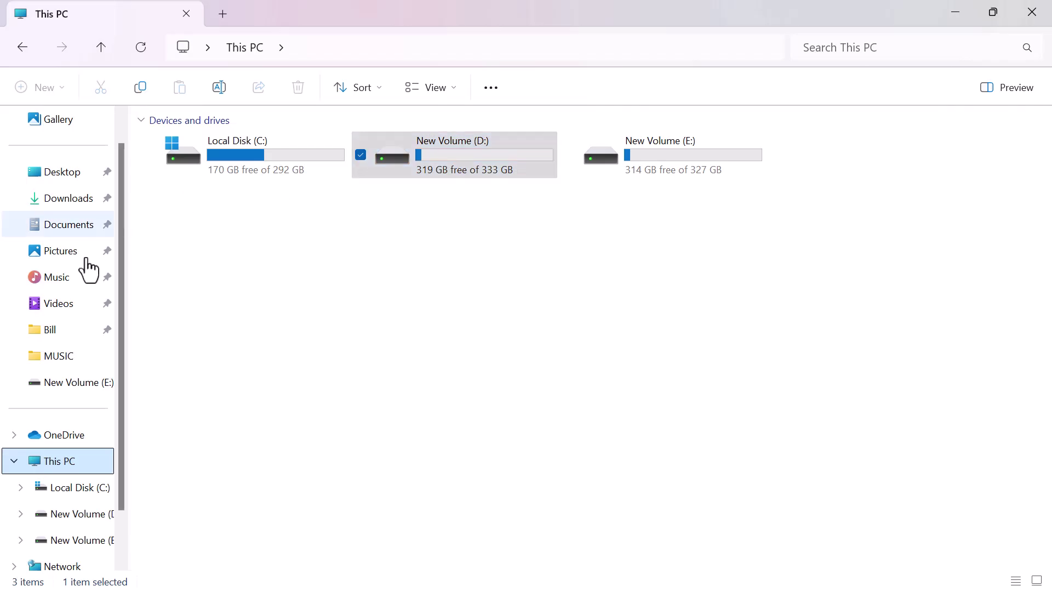
click(67, 304)
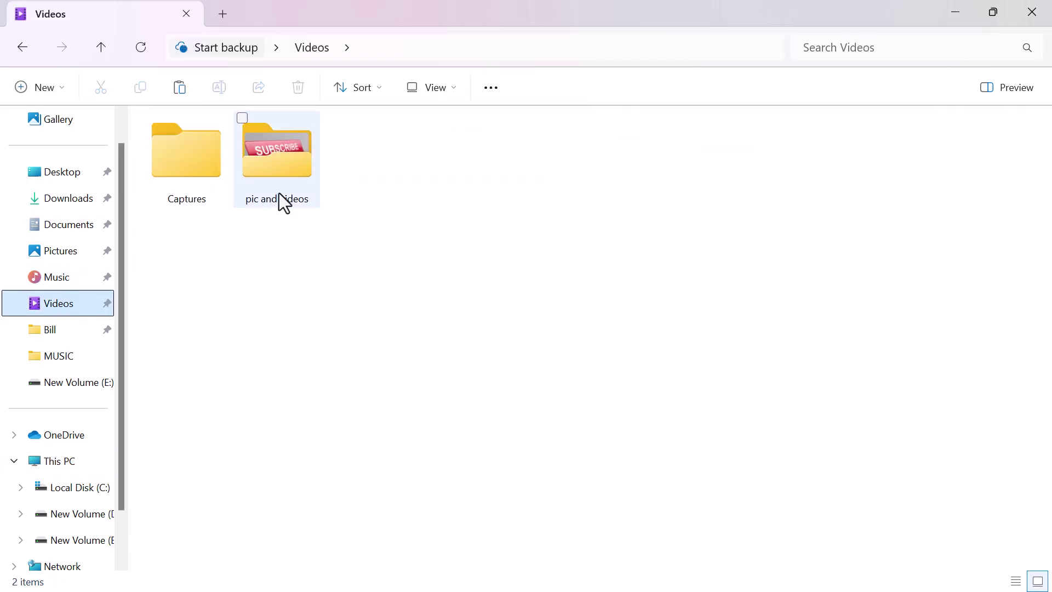
double_click(283, 200)
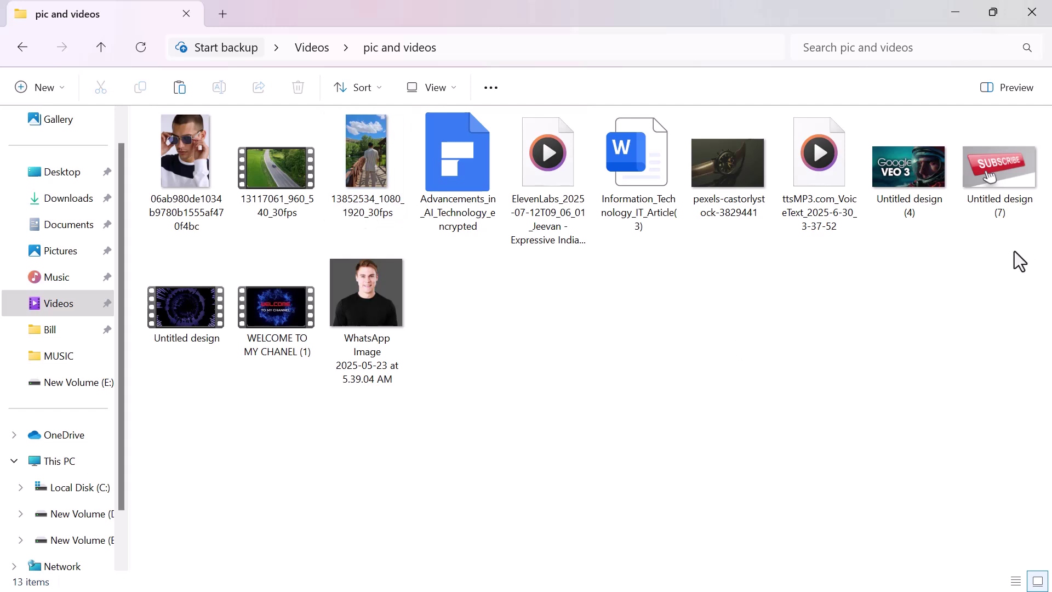
drag(1020, 261, 167, 93)
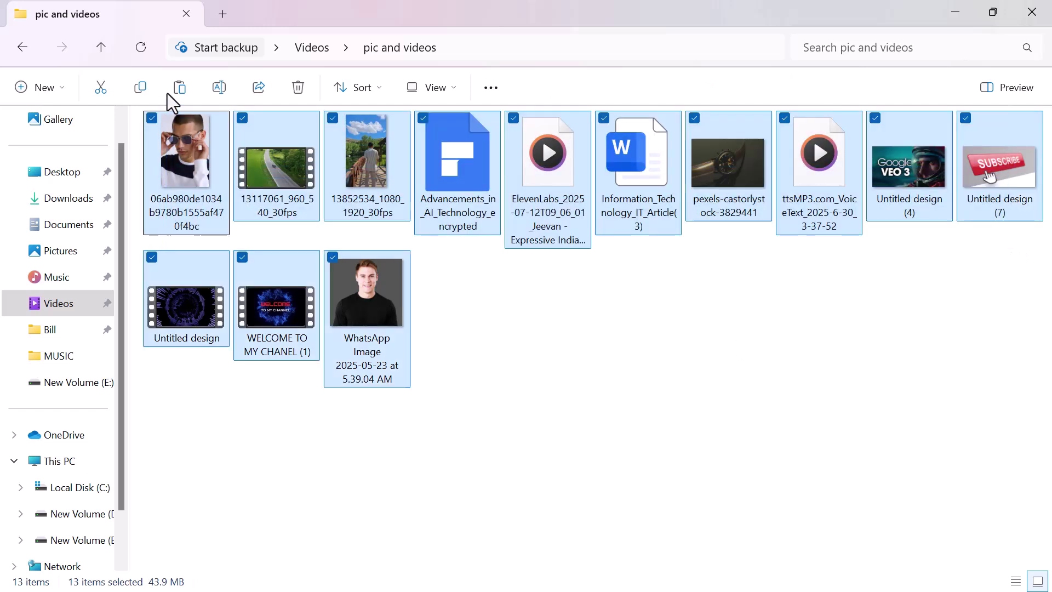
key(Delete)
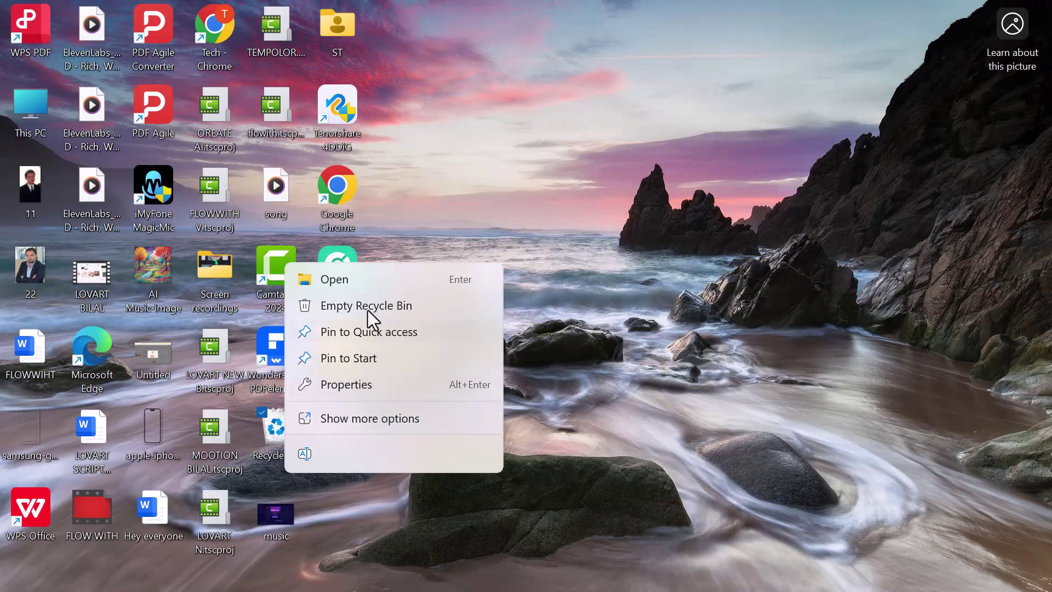
click(365, 305)
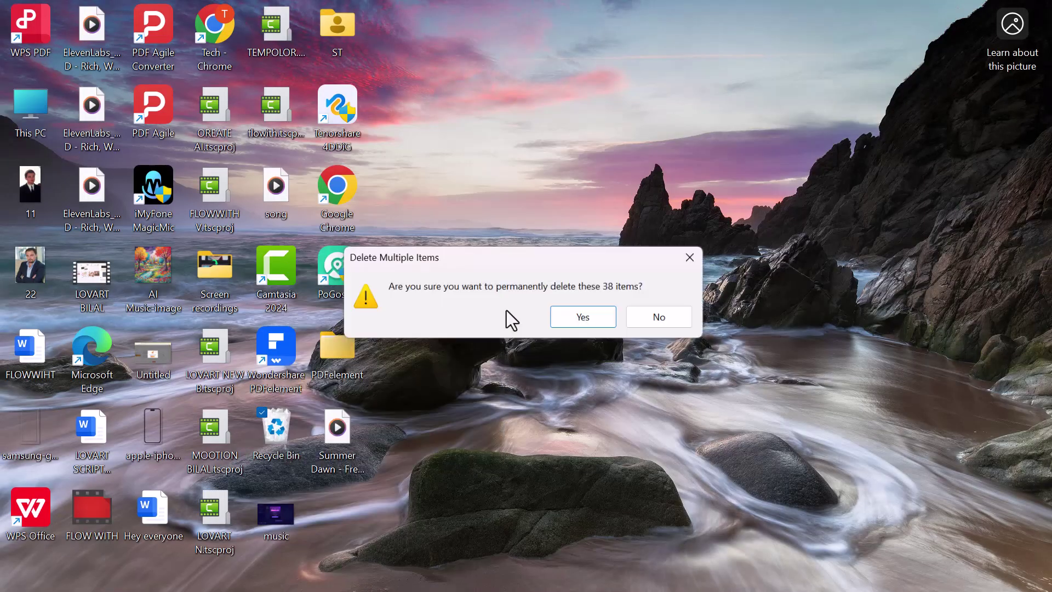
click(593, 321)
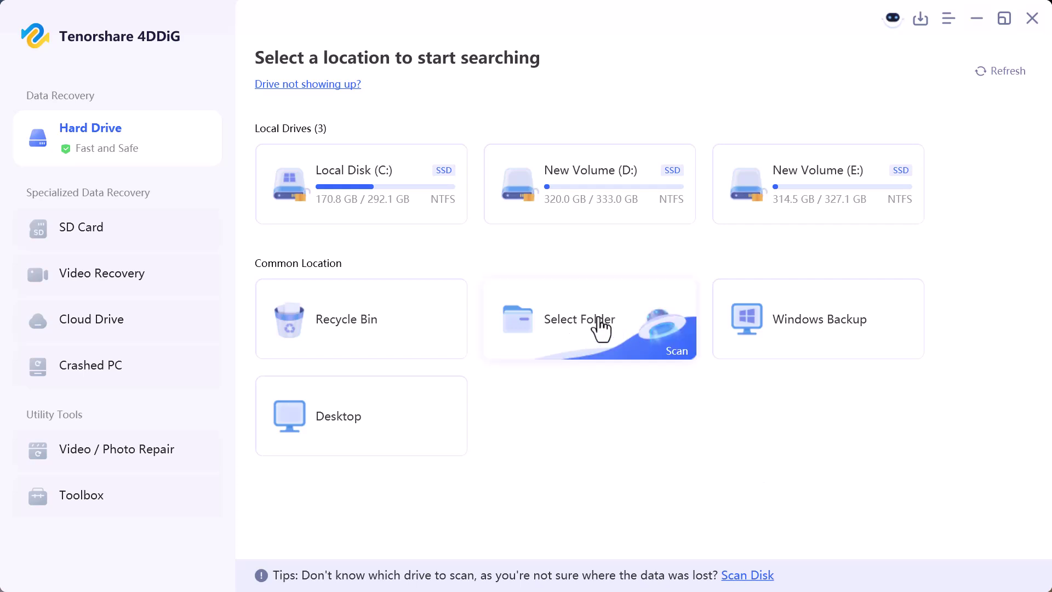
Choose Videos > pic and videos as the folder for 4DDiG to scan.
click(600, 329)
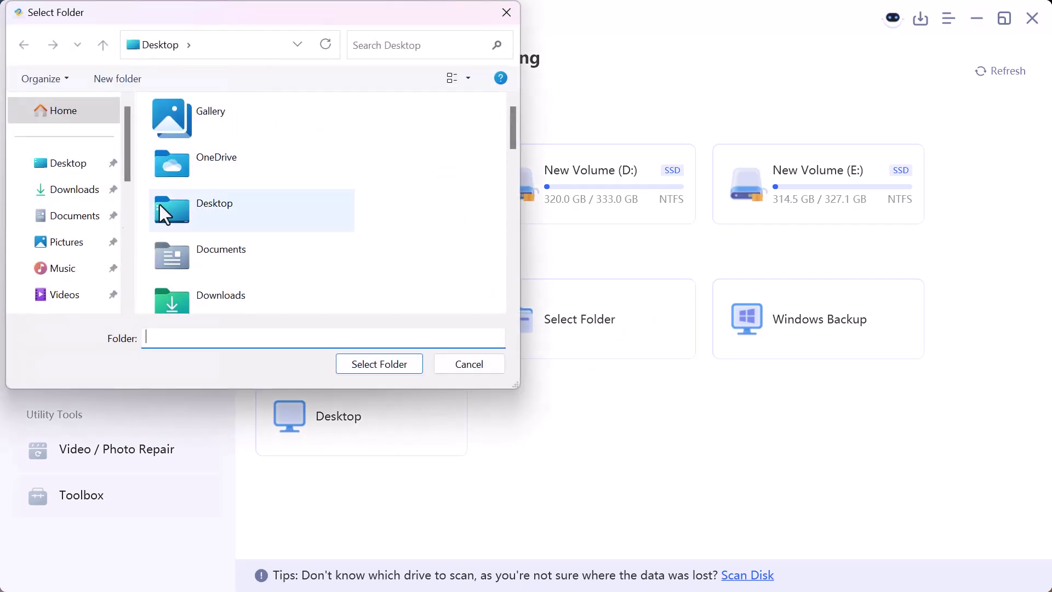
click(58, 294)
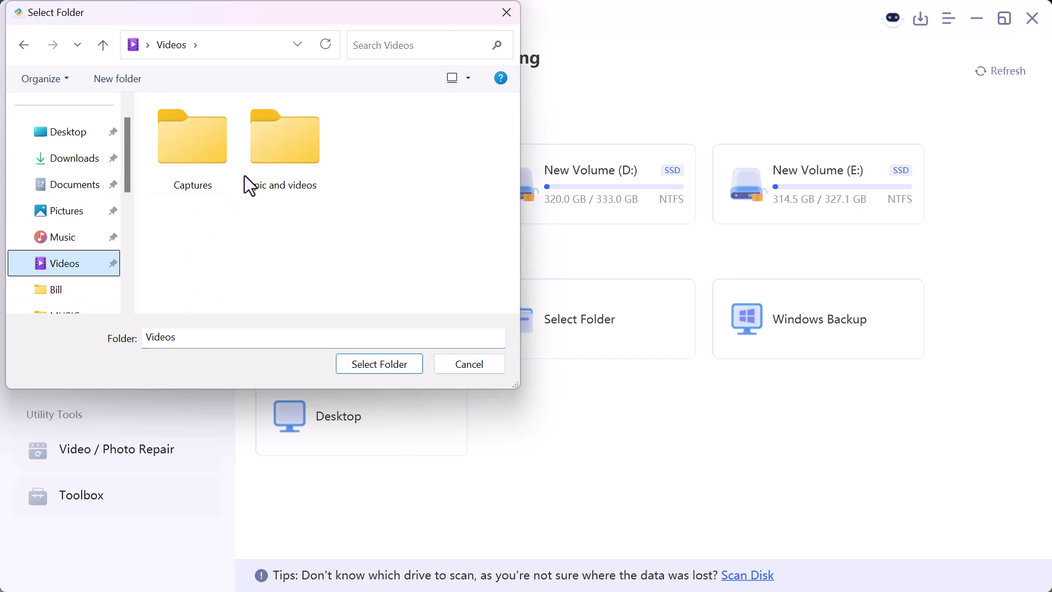
double_click(282, 168)
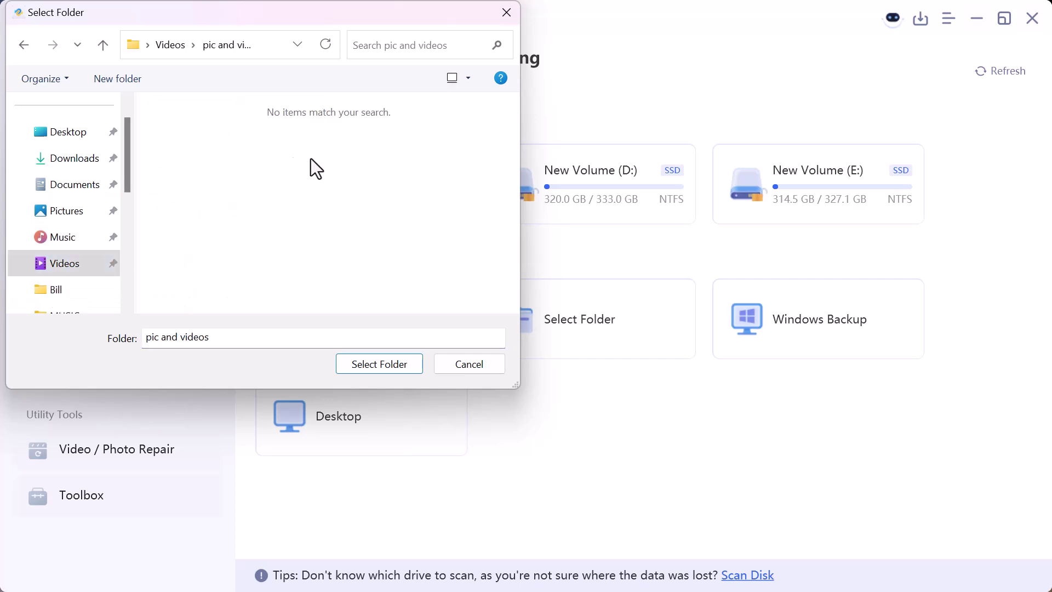
click(372, 362)
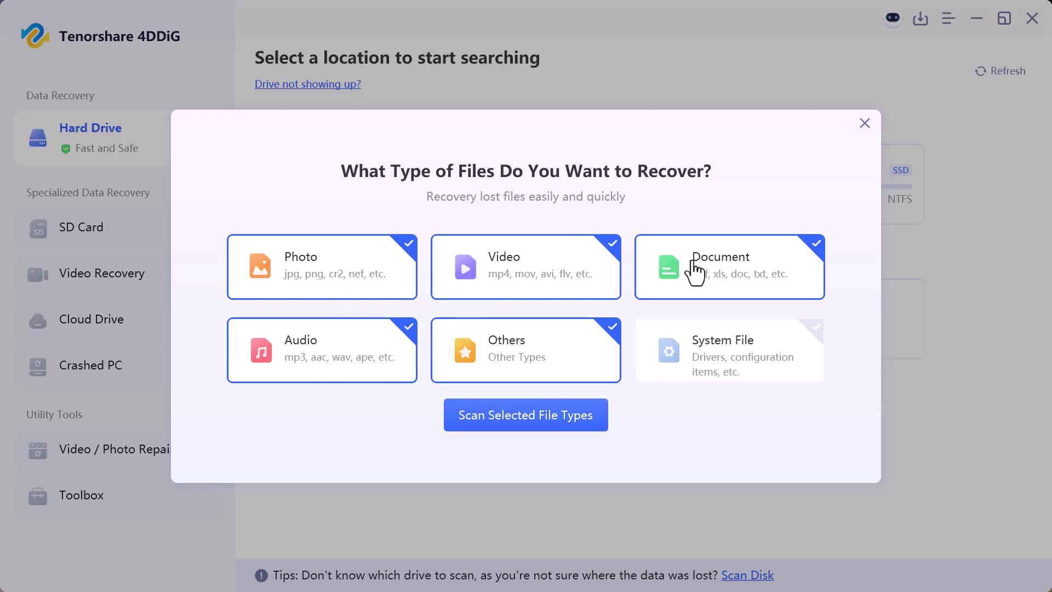
Scan the folder, select all 16 found files, and preview Untitled design (7).png and Untitled design.mp4.
click(541, 427)
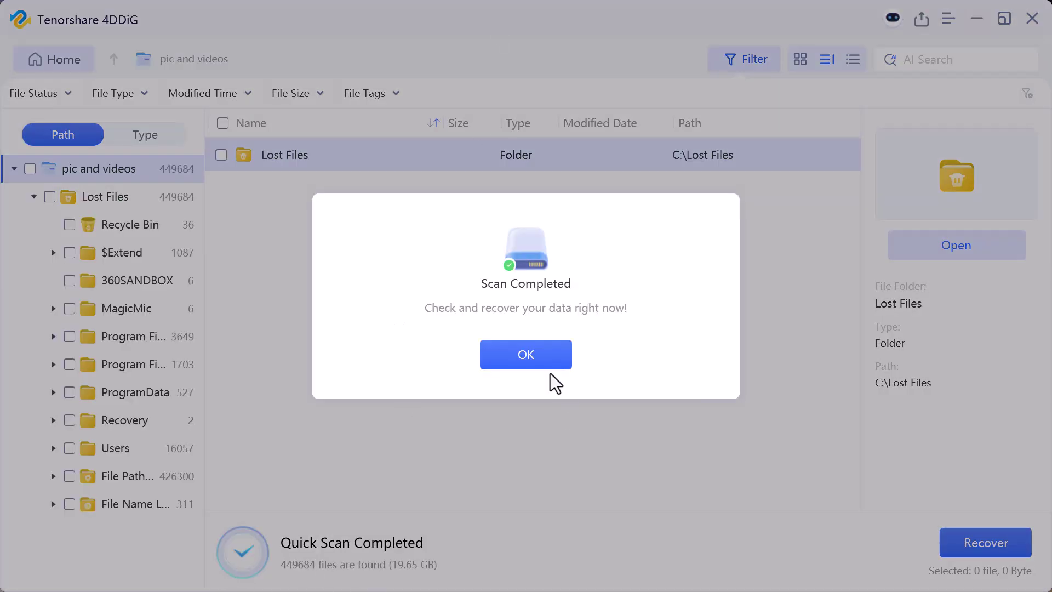
click(526, 354)
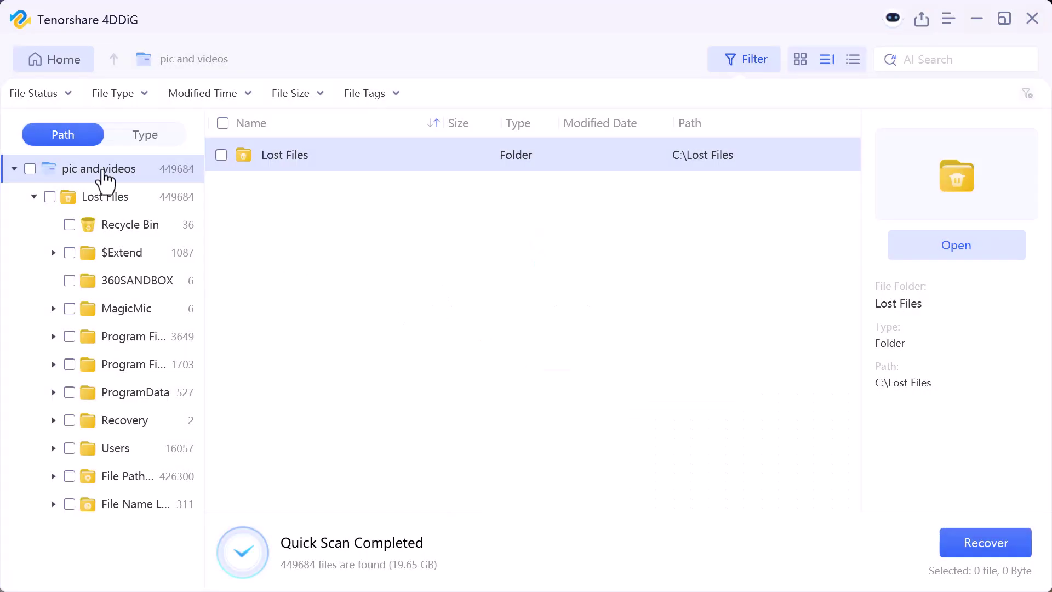
click(29, 169)
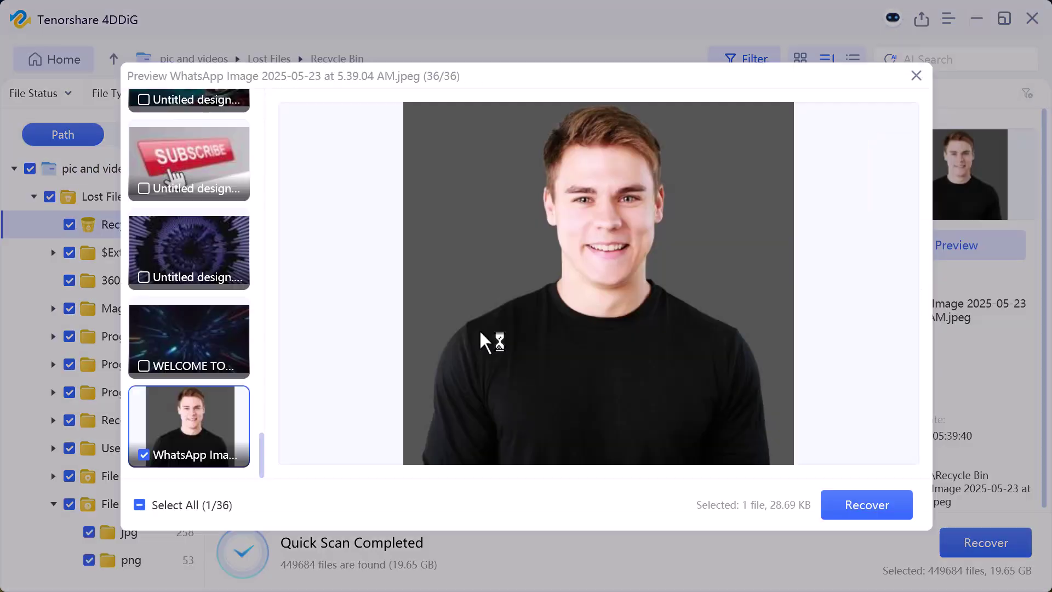
click(202, 195)
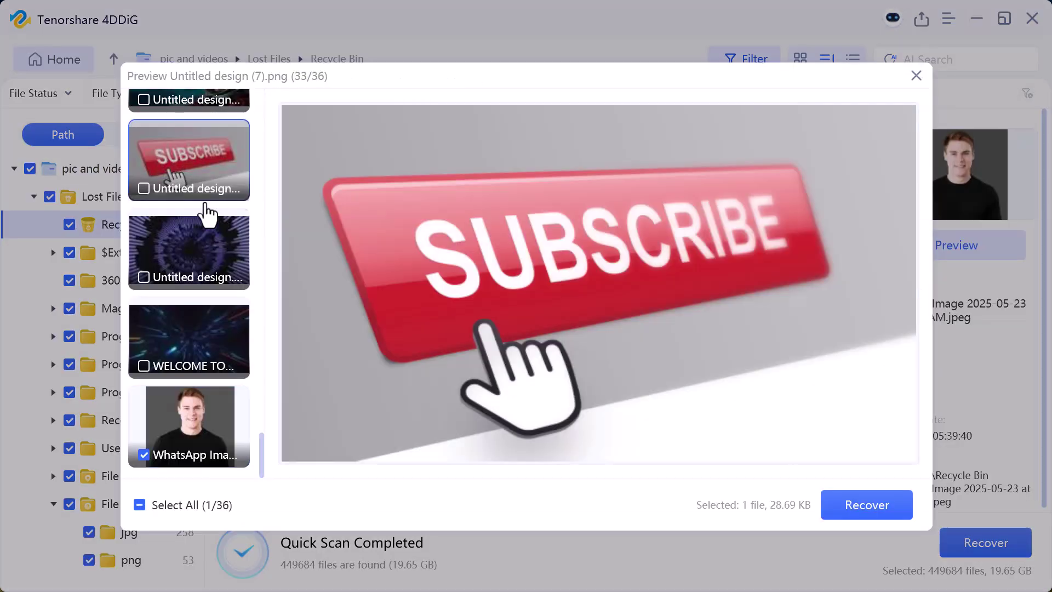
click(208, 257)
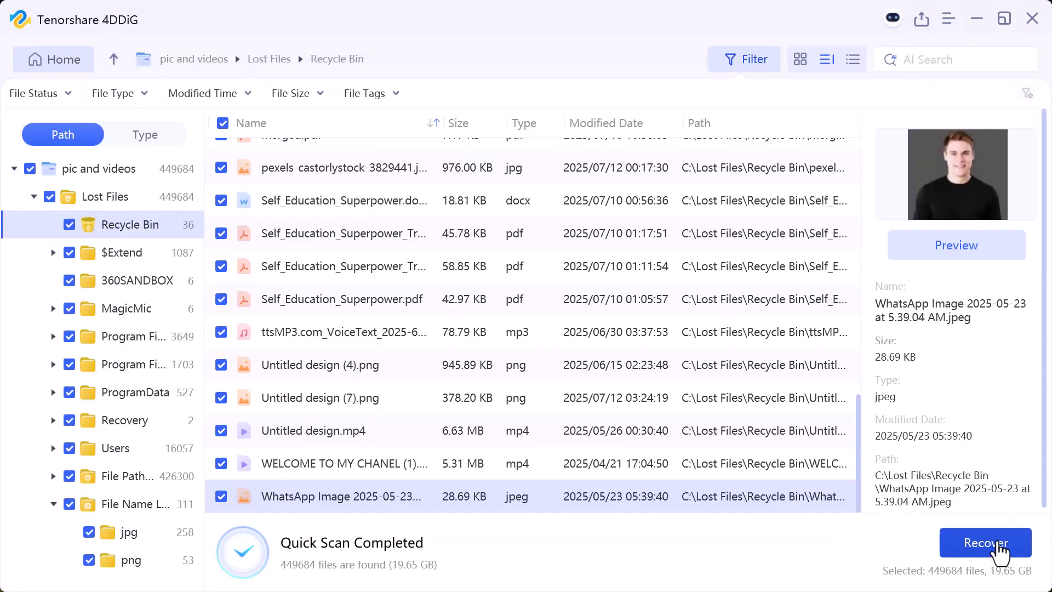
scroll(673, 322, up, 10)
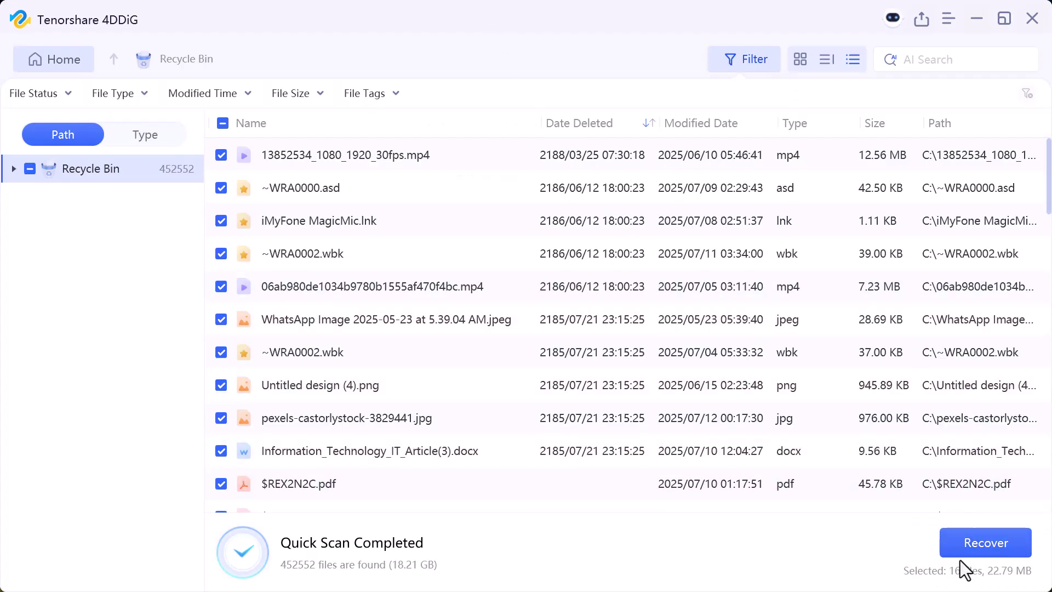
Recover the marked files to New Volume (E:) without repair and view them.
click(961, 549)
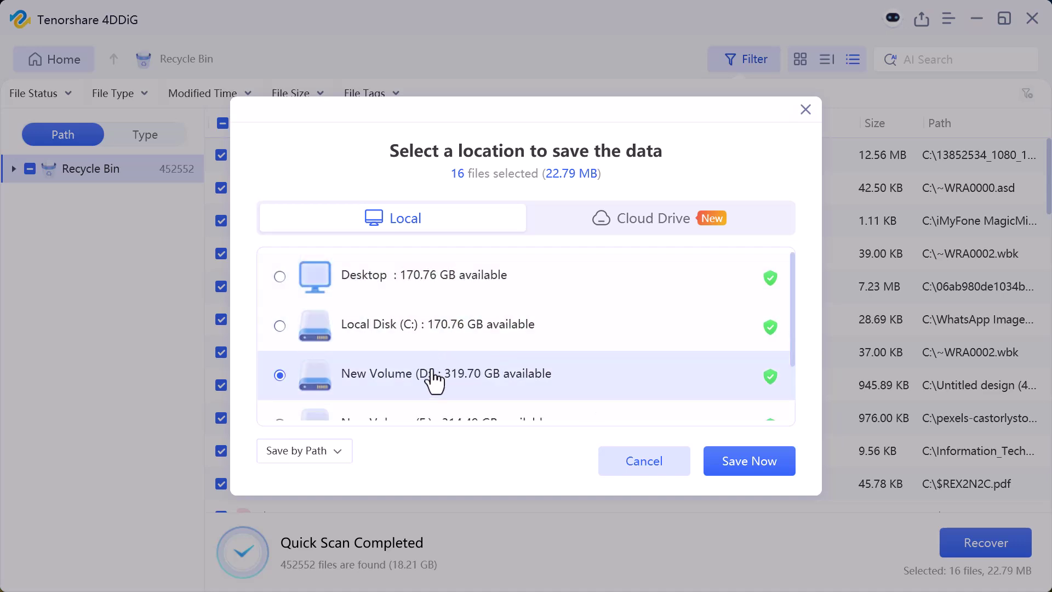
scroll(436, 349, down, 2)
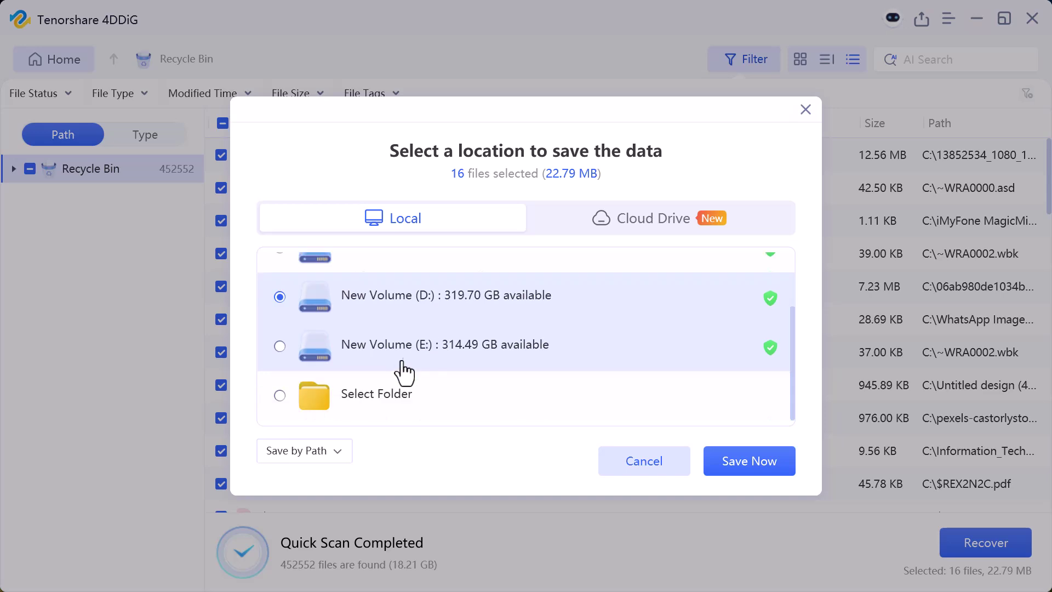
click(417, 359)
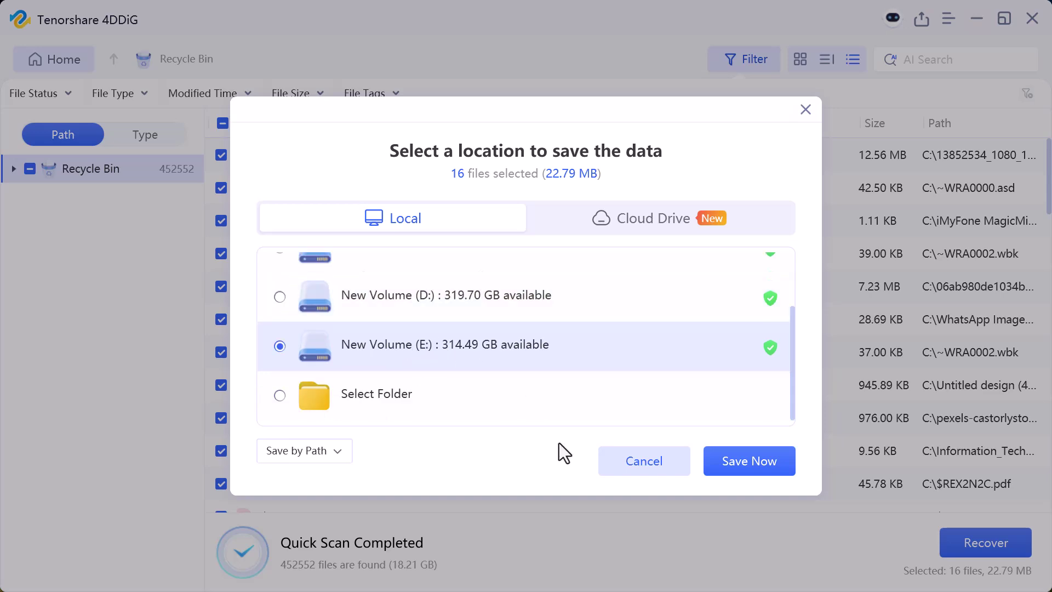
click(747, 475)
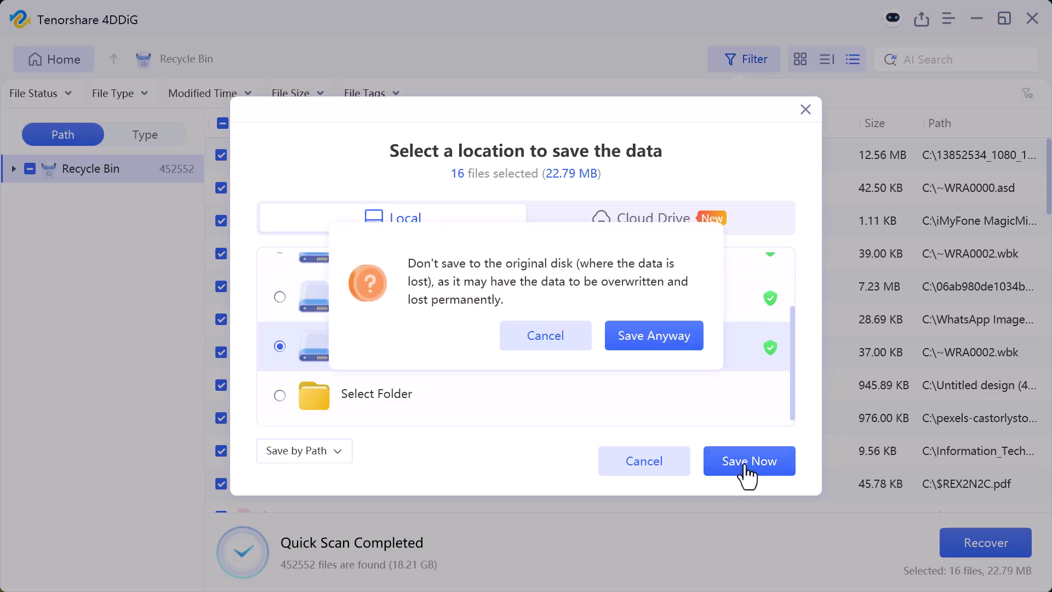
click(659, 358)
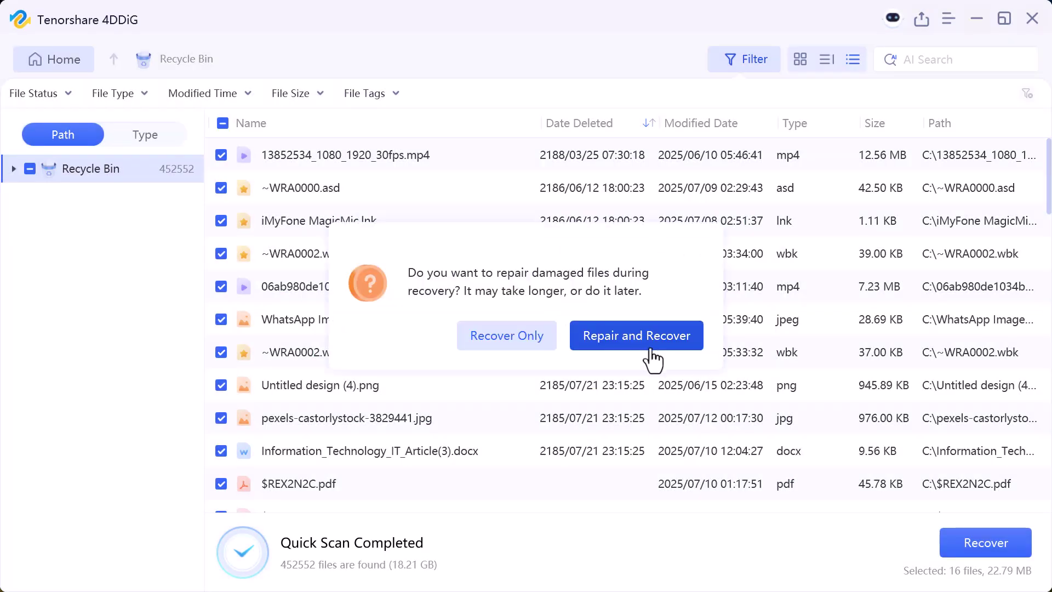
click(523, 353)
click(522, 362)
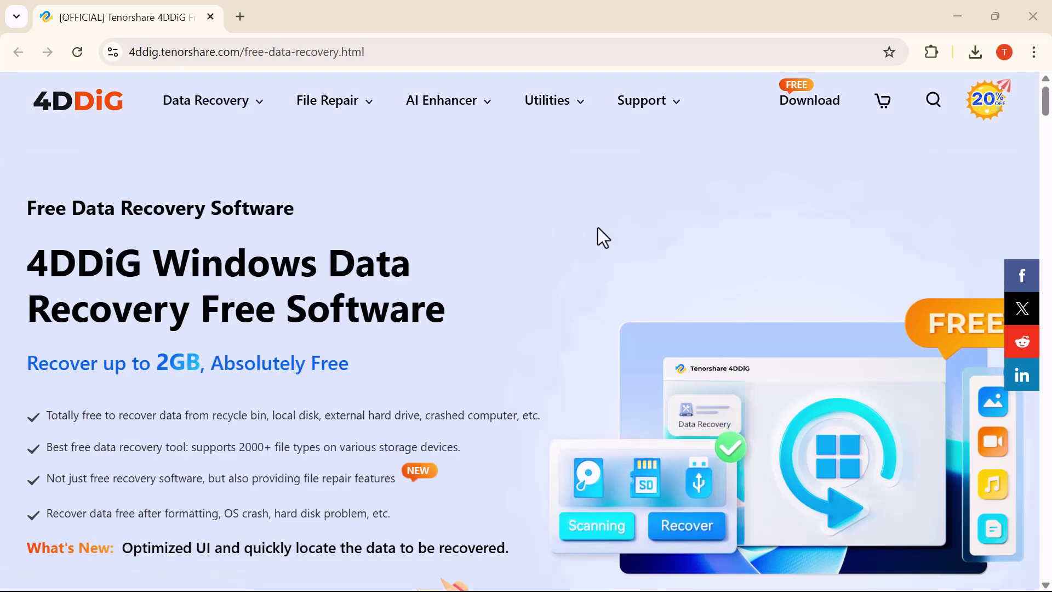
scroll(598, 228, down, 2)
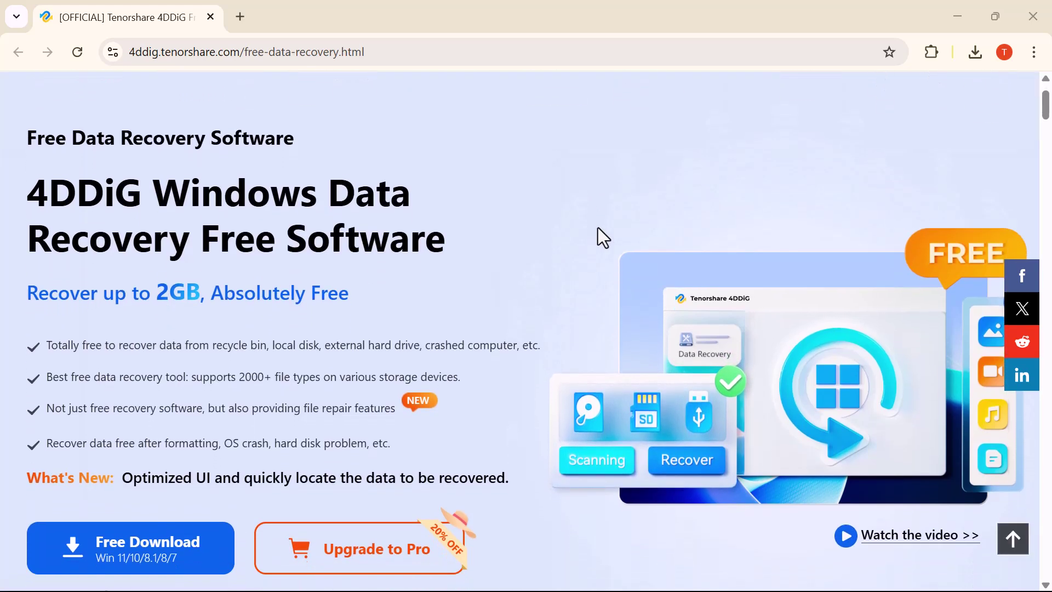
scroll(597, 228, down, 1)
scroll(597, 228, down, 1)
scroll(598, 228, down, 1)
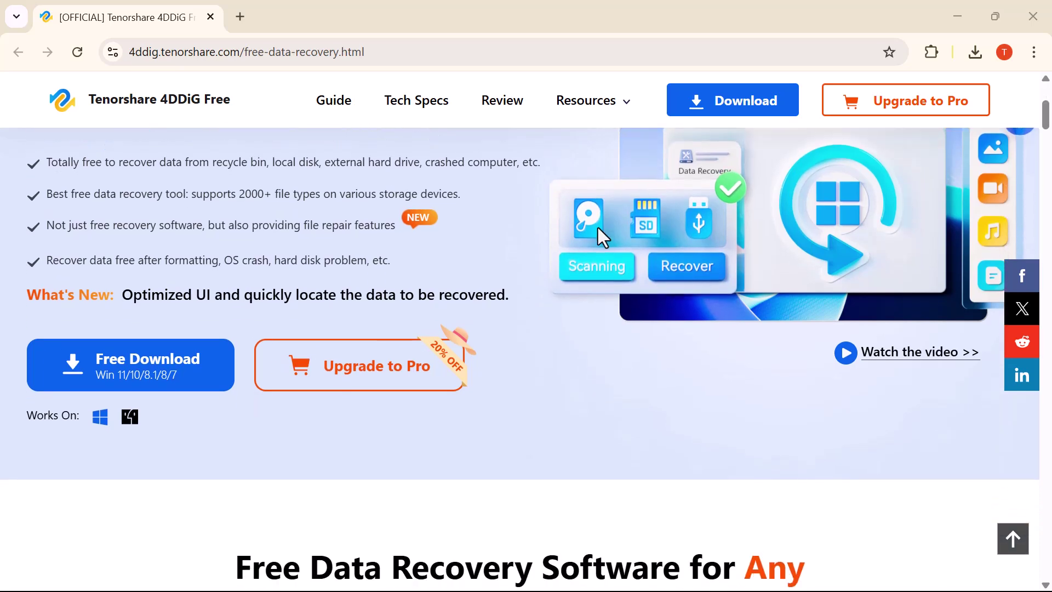
scroll(598, 228, down, 2)
scroll(598, 228, down, 1)
scroll(598, 228, down, 2)
scroll(597, 227, down, 1)
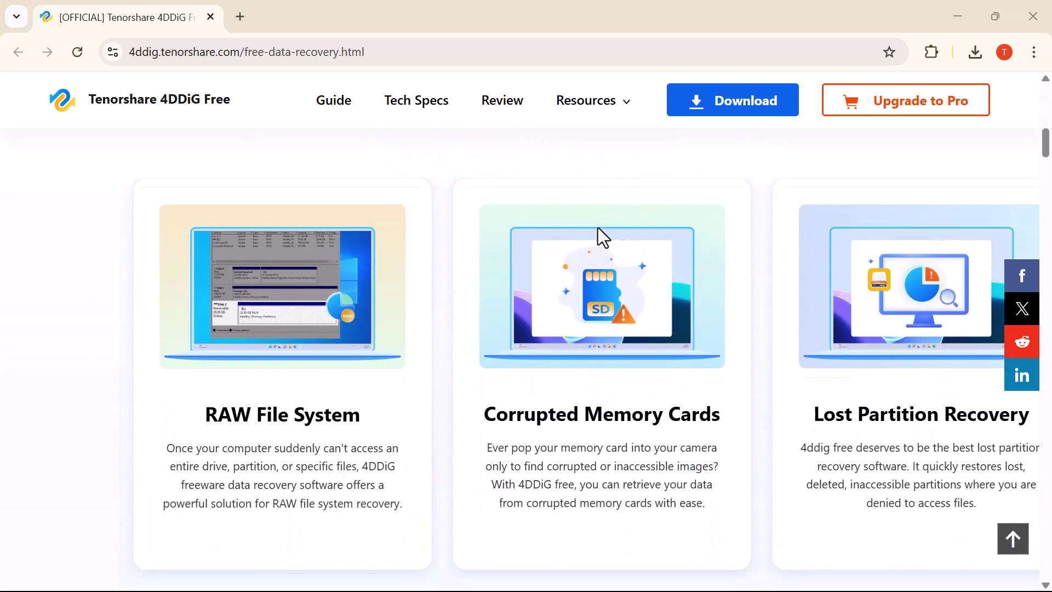